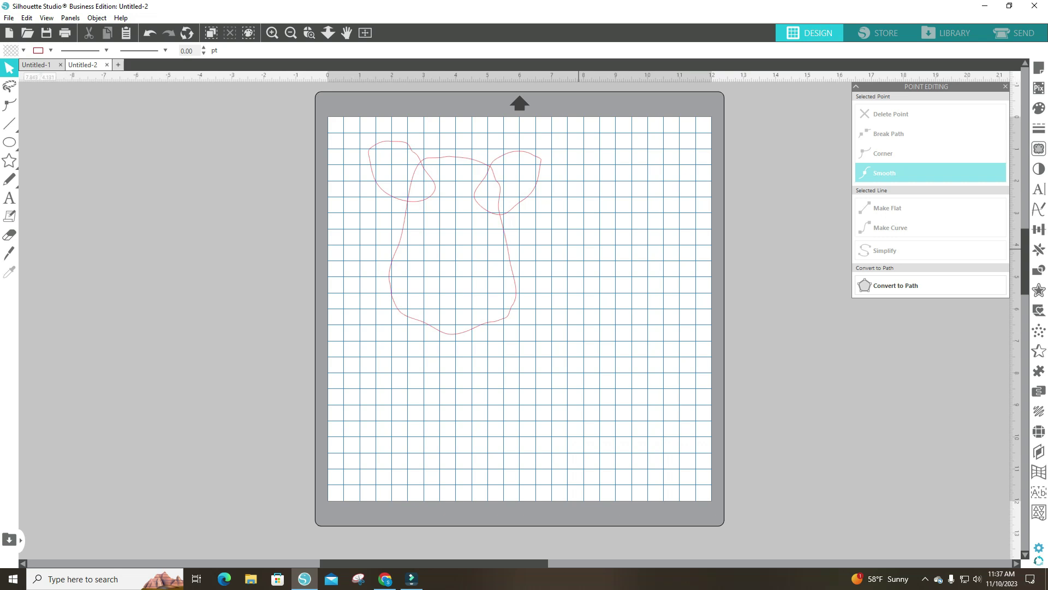
# Draw a tall ellipse about 3.2 in wide and 5.4 in high beside the existing animal-head outline.
pyautogui.click(10, 143)
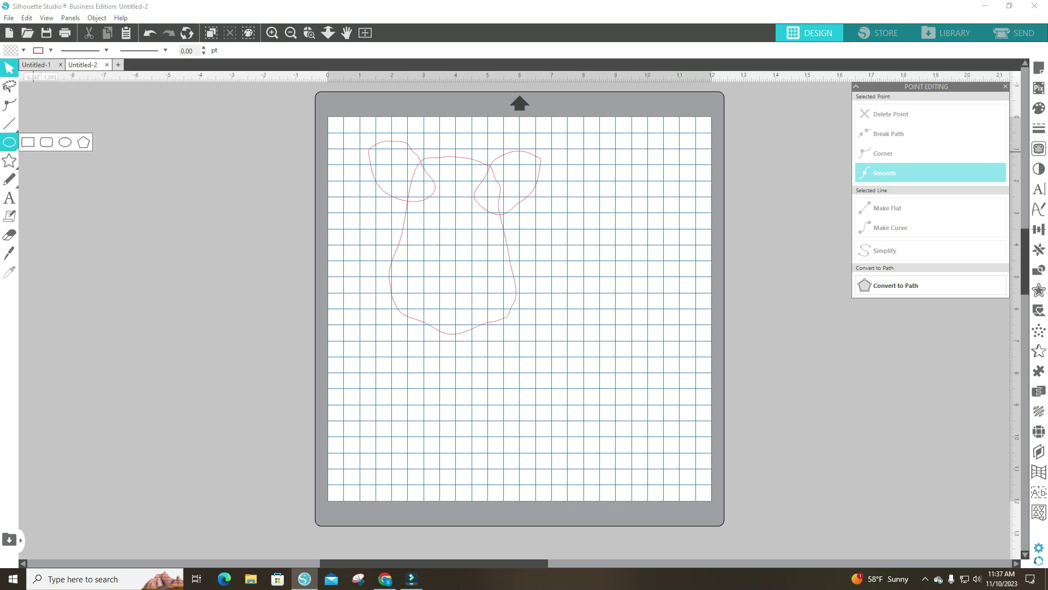
pyautogui.click(65, 141)
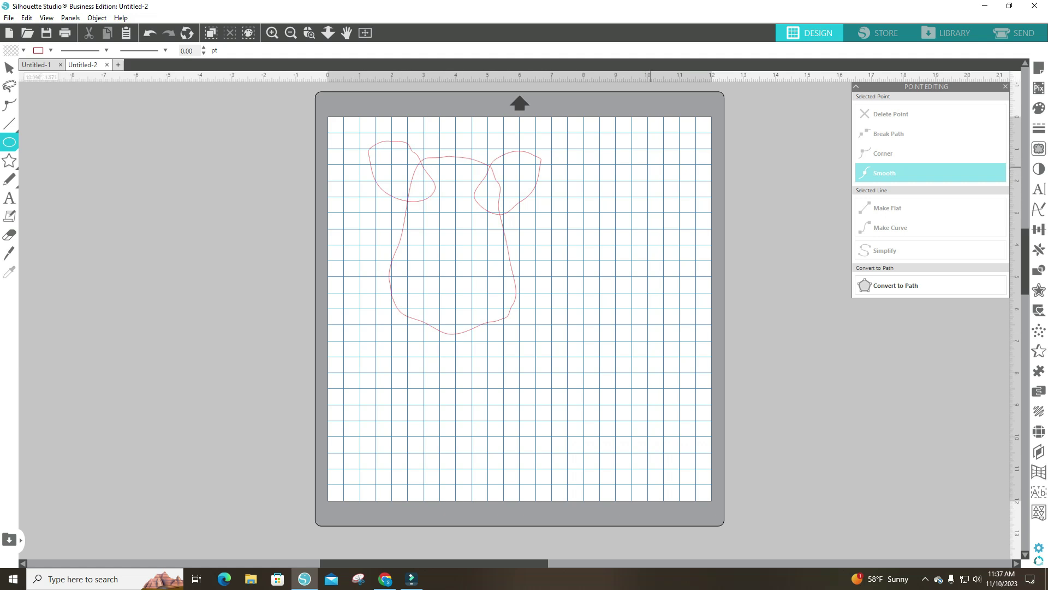
pyautogui.moveTo(641, 163); pyautogui.dragTo(537, 336)
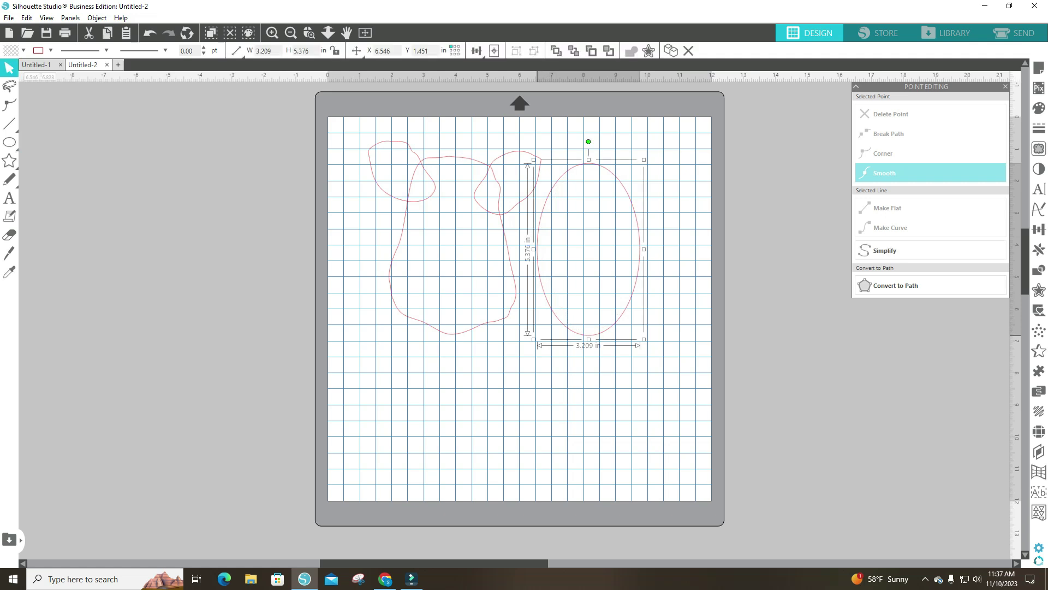
# Draw a smaller ellipse about 1.96 by 1.45 in and tilt it over the tall ellipse's upper right as an ear.
pyautogui.click(10, 142)
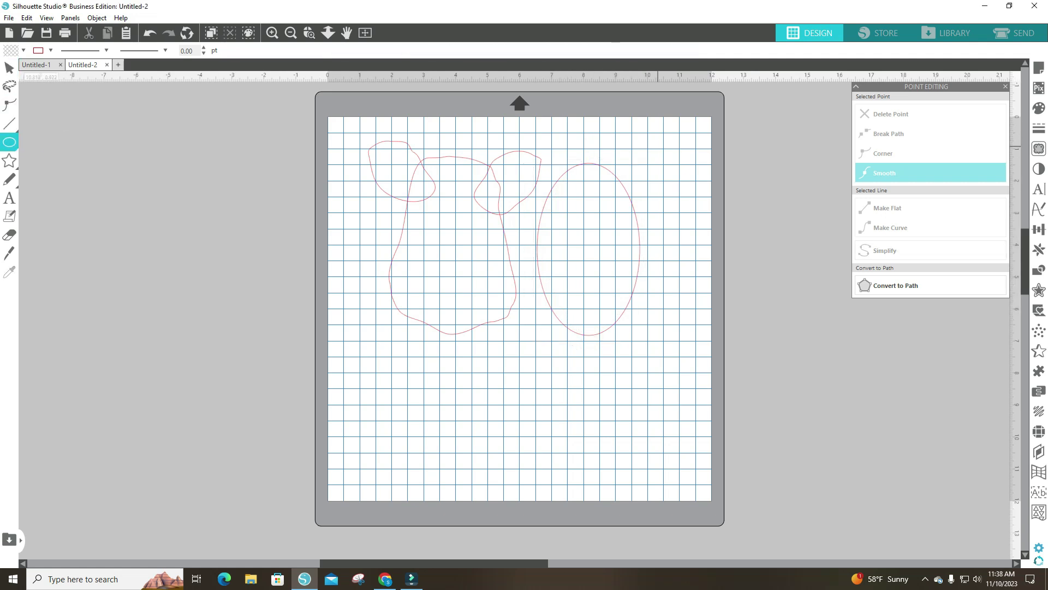
pyautogui.moveTo(660, 149); pyautogui.dragTo(597, 196)
pyautogui.press('v')
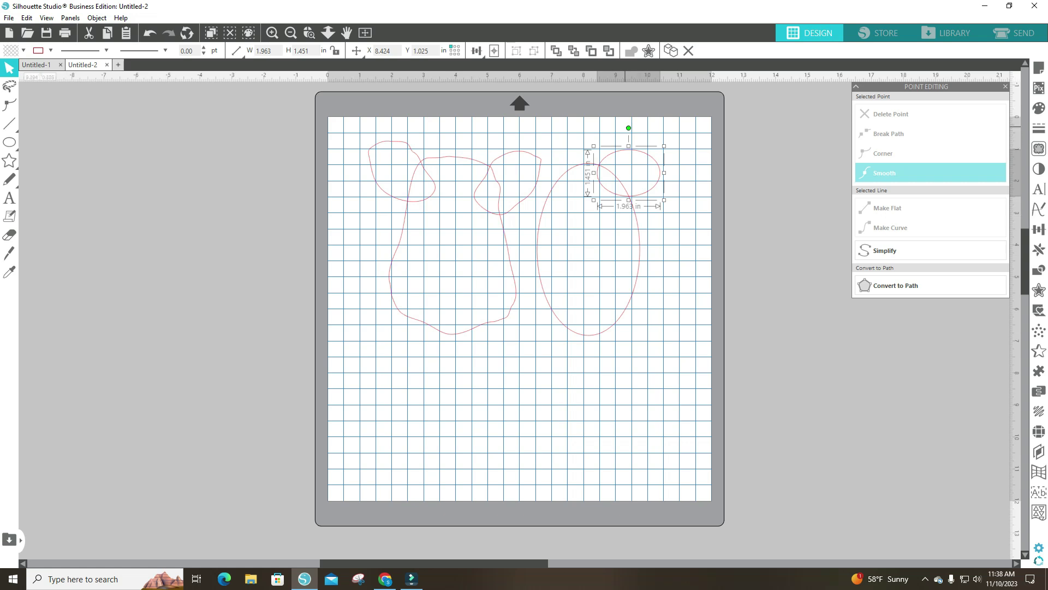
pyautogui.moveTo(628, 128); pyautogui.dragTo(605, 130)
pyautogui.moveTo(644, 187); pyautogui.dragTo(646, 191)
pyautogui.moveTo(610, 136); pyautogui.dragTo(616, 136)
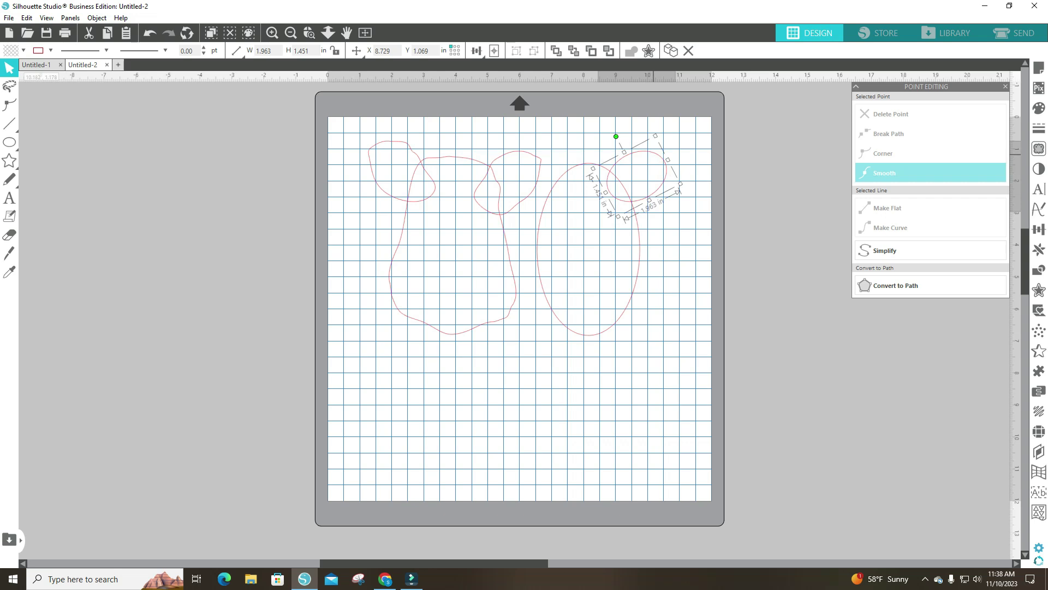
# Edit the small ellipse's points to stretch its outer upper end into a pointed ear tip.
pyautogui.doubleClick(653, 154)
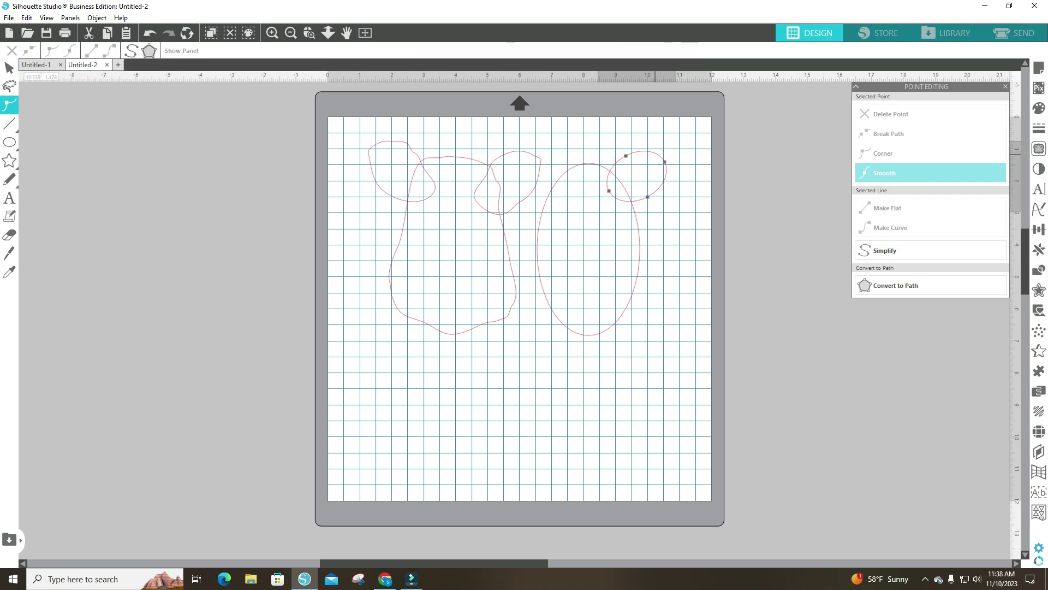
pyautogui.click(656, 153)
pyautogui.moveTo(656, 153); pyautogui.dragTo(627, 158)
pyautogui.click(626, 156)
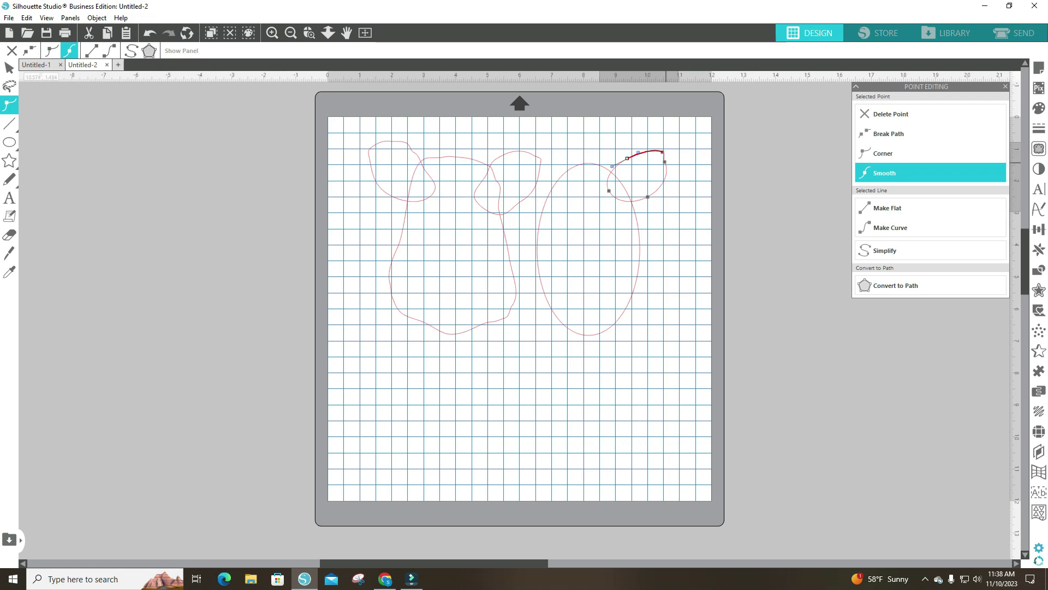
pyautogui.moveTo(664, 162); pyautogui.dragTo(664, 149)
pyautogui.click(648, 151)
pyautogui.hotkey('ctrl', 'z')
pyautogui.moveTo(648, 150); pyautogui.dragTo(670, 159)
pyautogui.click(670, 158)
pyautogui.click(666, 190)
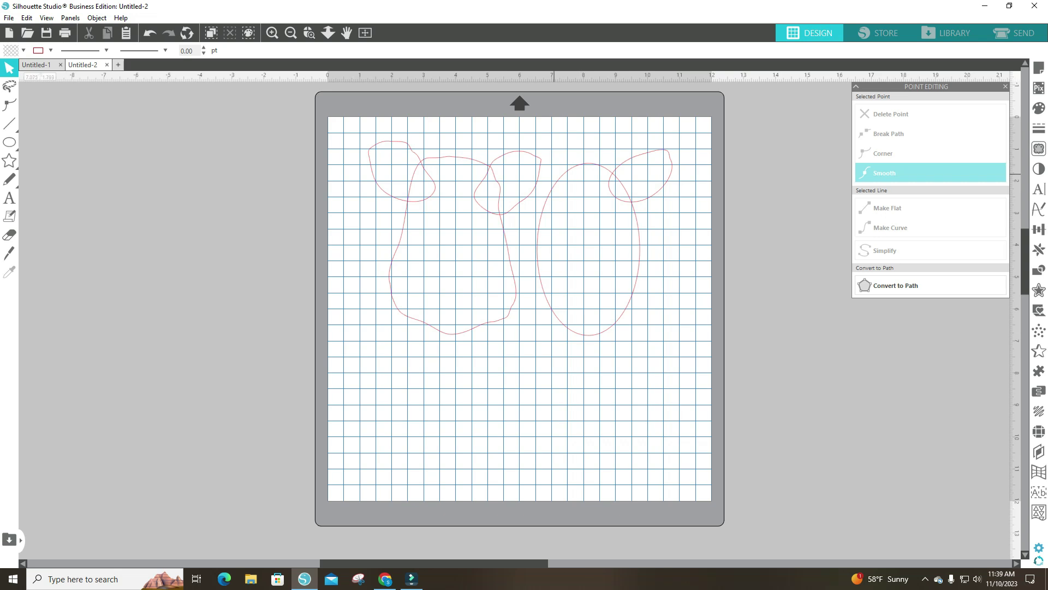
# Move the original head outline and its ears left, and widen the large ellipse to about 3.72 in.
pyautogui.moveTo(357, 138); pyautogui.dragTo(548, 339)
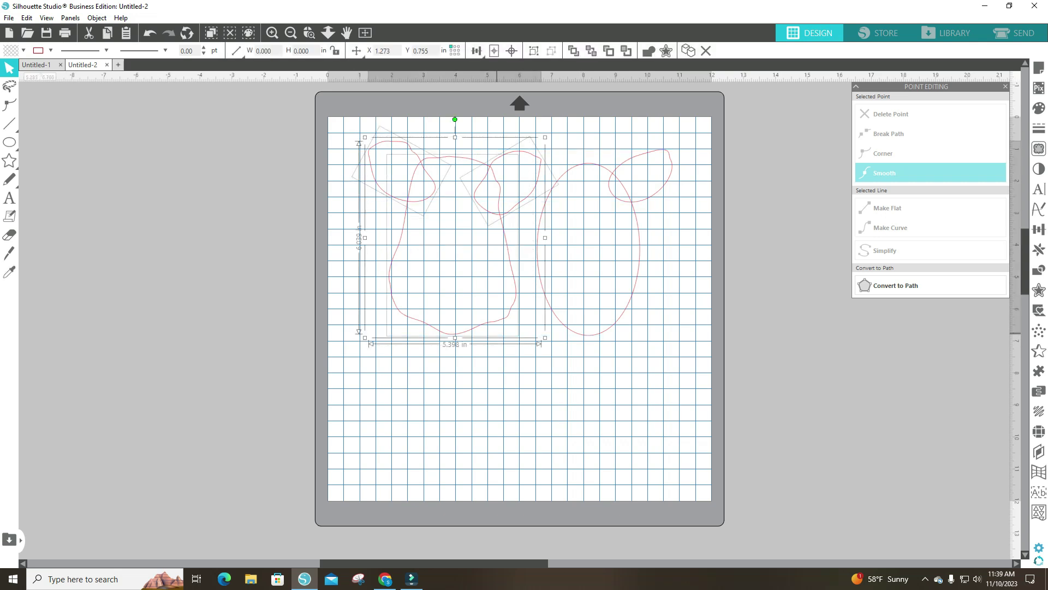
pyautogui.moveTo(479, 326); pyautogui.dragTo(435, 330)
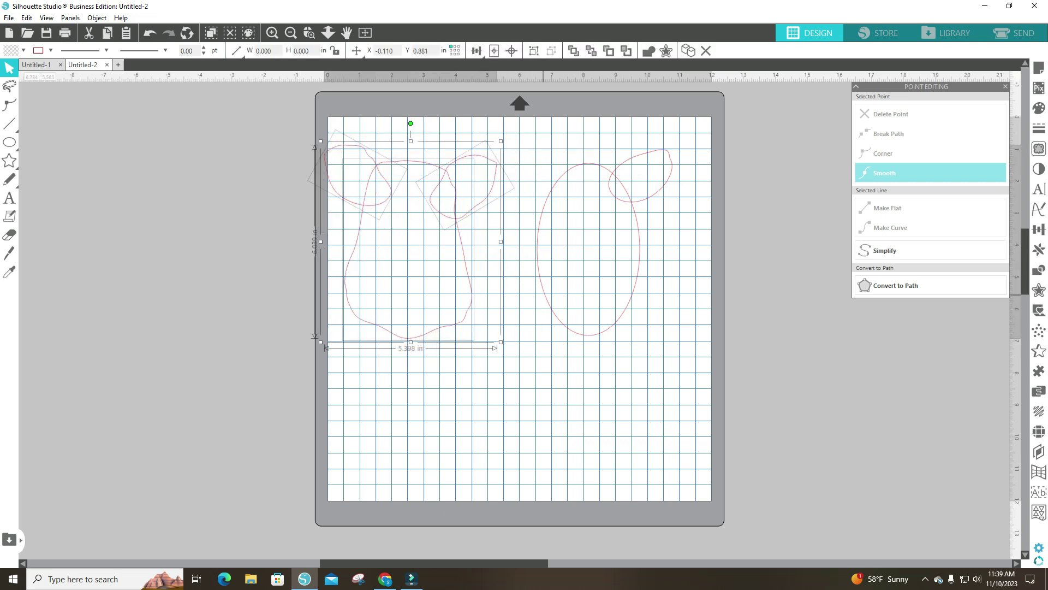
pyautogui.click(554, 188)
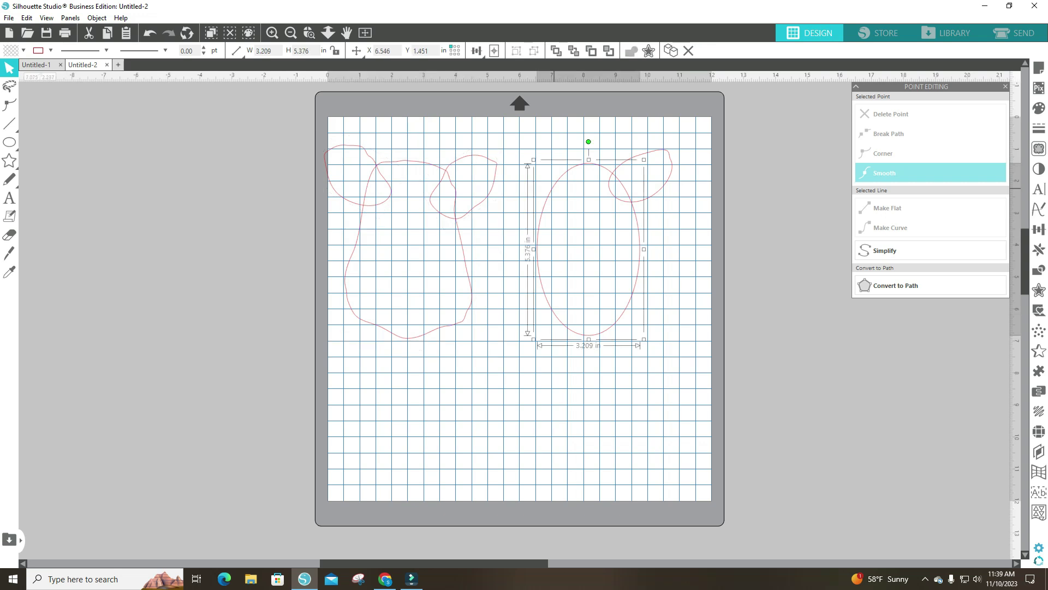
pyautogui.moveTo(534, 249); pyautogui.dragTo(517, 249)
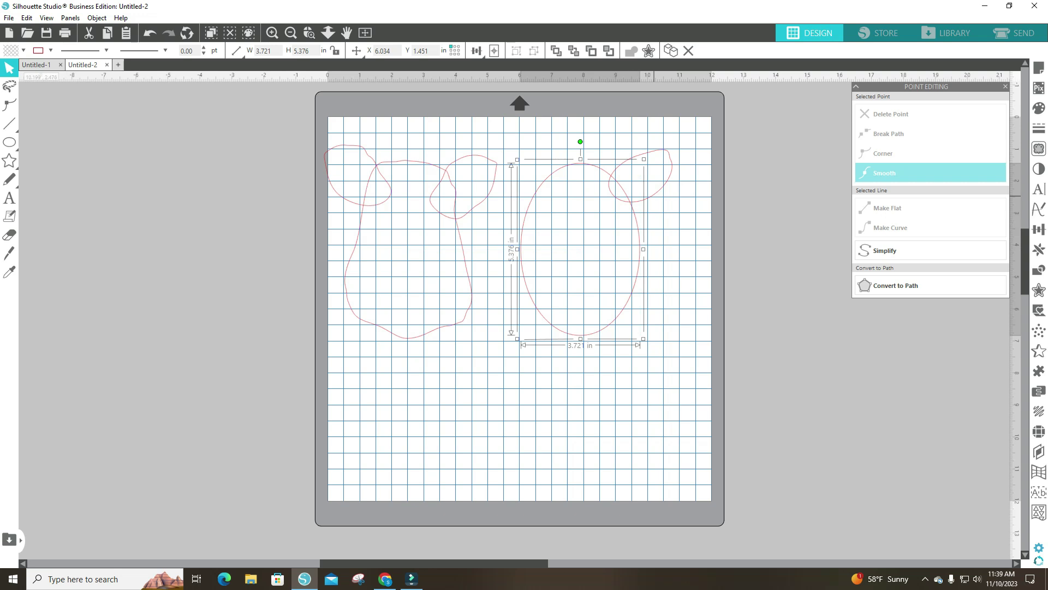
# Copy and paste the pointed ear, place the copy on the large ellipse's upper left, and flip it horizontally.
pyautogui.click(652, 198)
pyautogui.rightClick(655, 197)
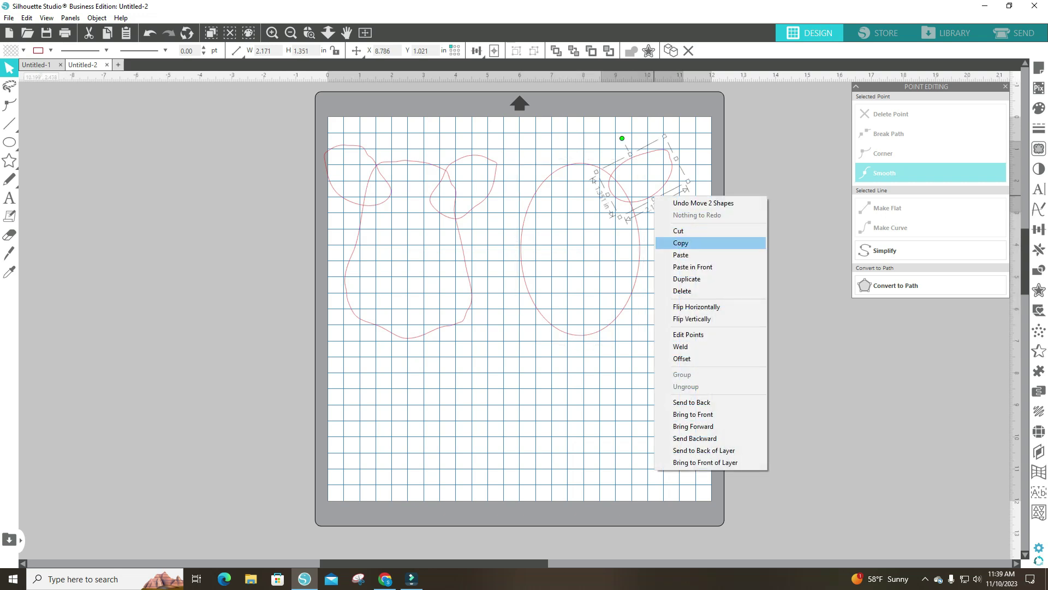
pyautogui.click(680, 242)
pyautogui.rightClick(667, 238)
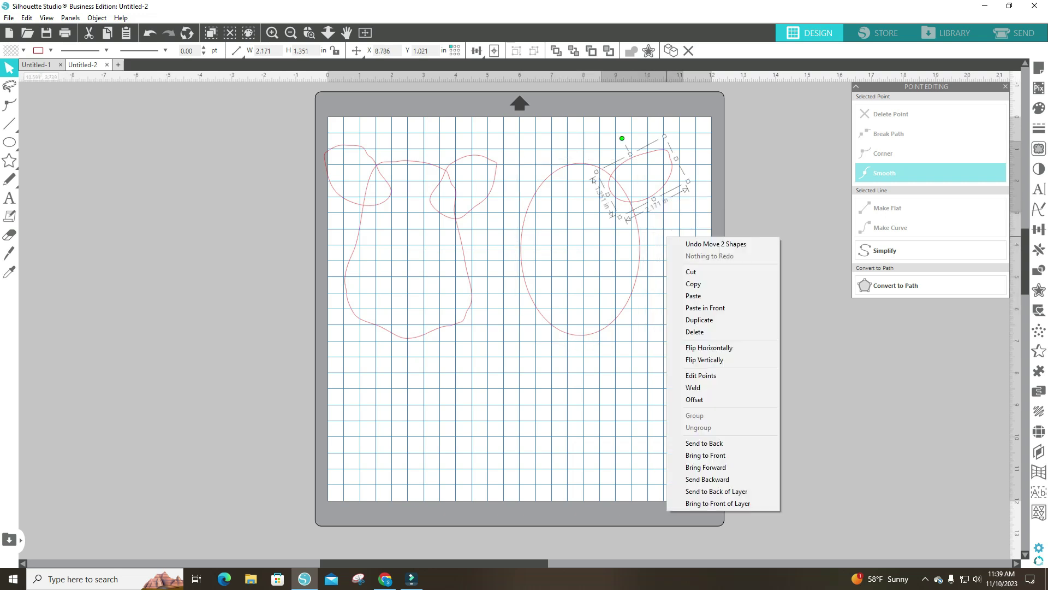
pyautogui.click(694, 295)
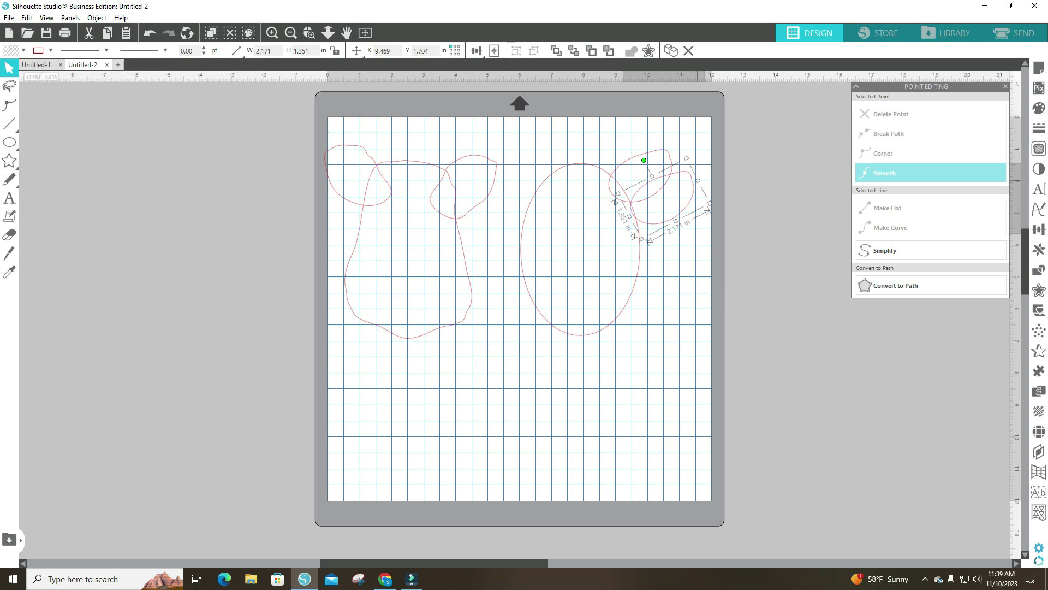
pyautogui.moveTo(682, 215); pyautogui.dragTo(567, 205)
pyautogui.rightClick(567, 205)
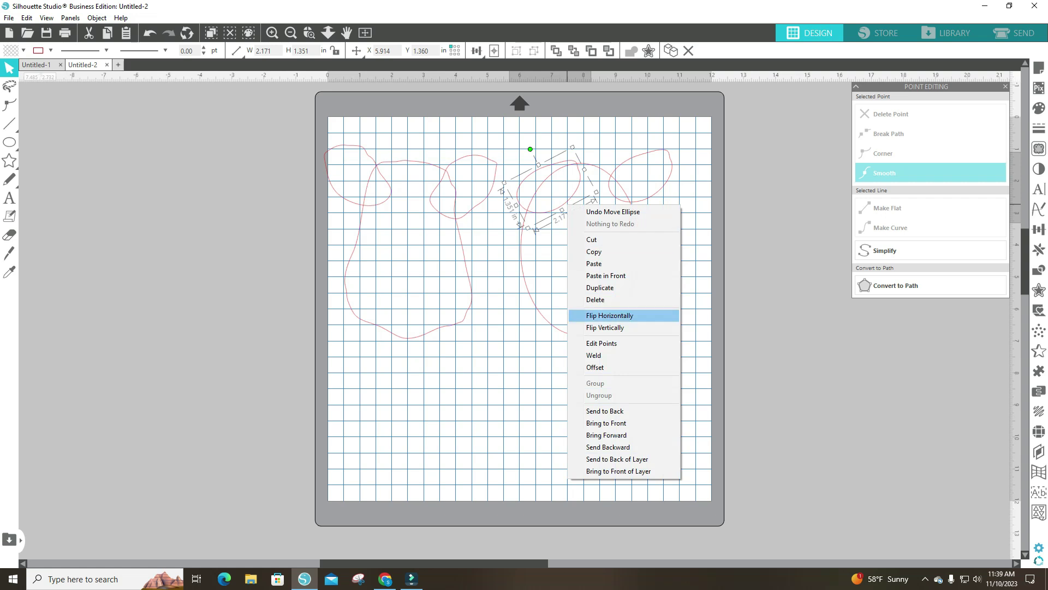
pyautogui.click(610, 316)
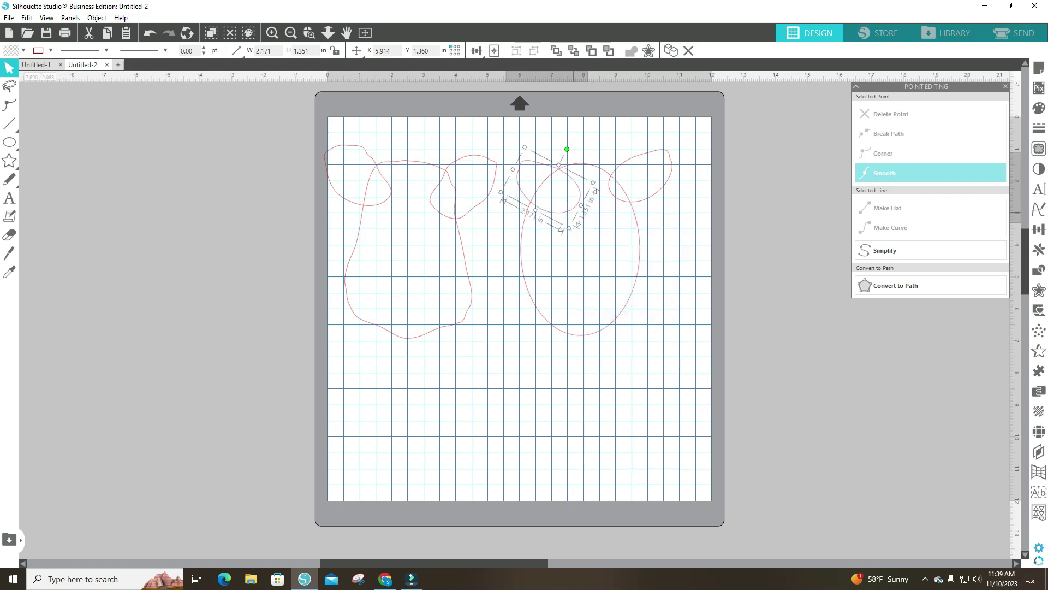
# Move both pointed ears outward so they just overlap the upper sides of the large ellipse.
pyautogui.moveTo(549, 188); pyautogui.dragTo(525, 173)
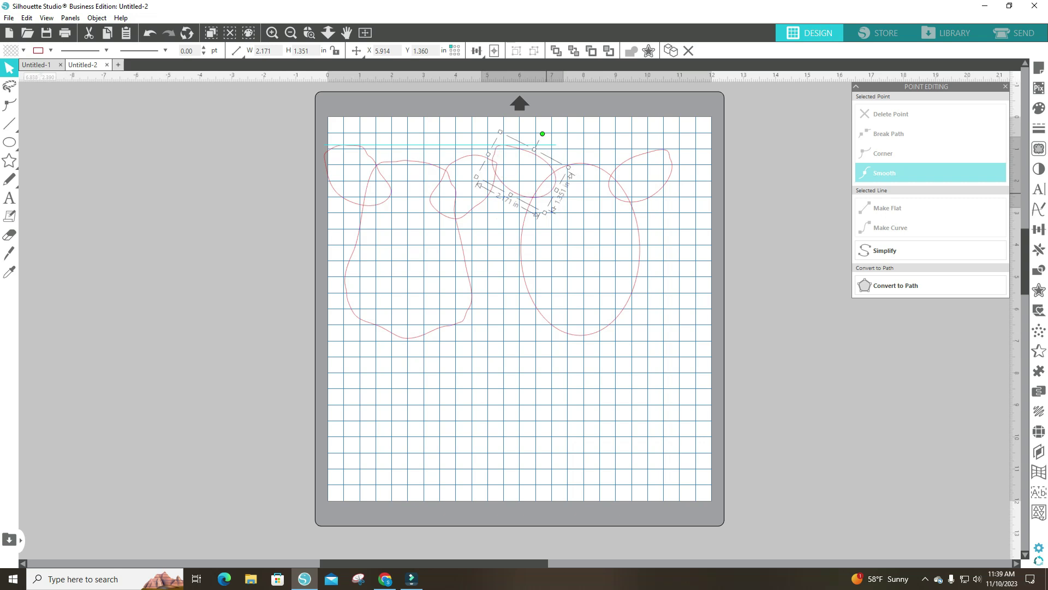
pyautogui.moveTo(524, 173); pyautogui.dragTo(510, 177)
pyautogui.moveTo(611, 188); pyautogui.dragTo(618, 189)
pyautogui.click(597, 176)
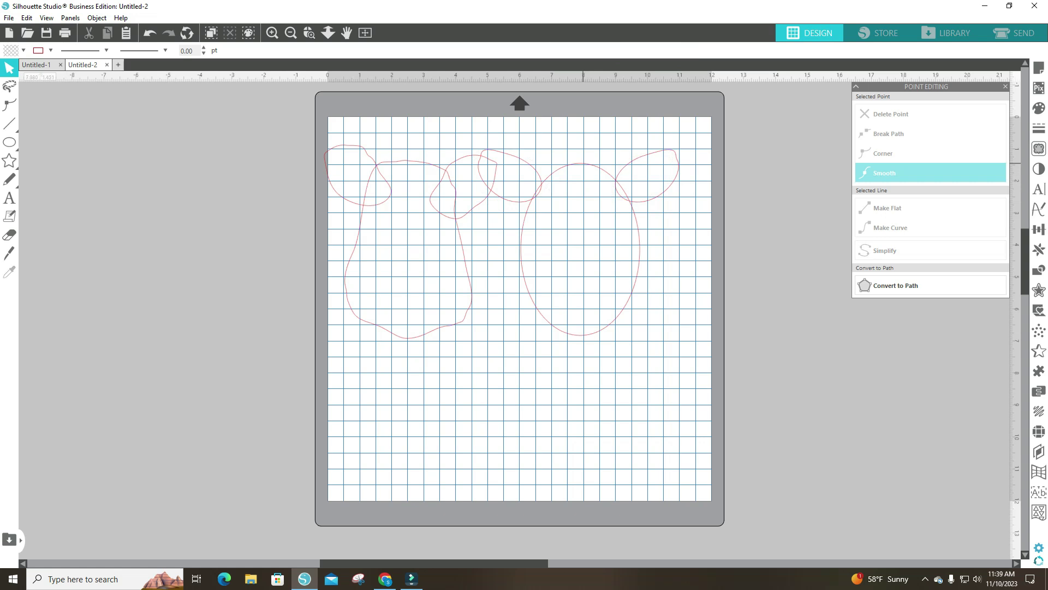
# Edit the large ellipse's points to lower and flatten the top of the head between the ears.
pyautogui.doubleClick(583, 163)
pyautogui.click(581, 163)
pyautogui.moveTo(580, 163); pyautogui.dragTo(579, 174)
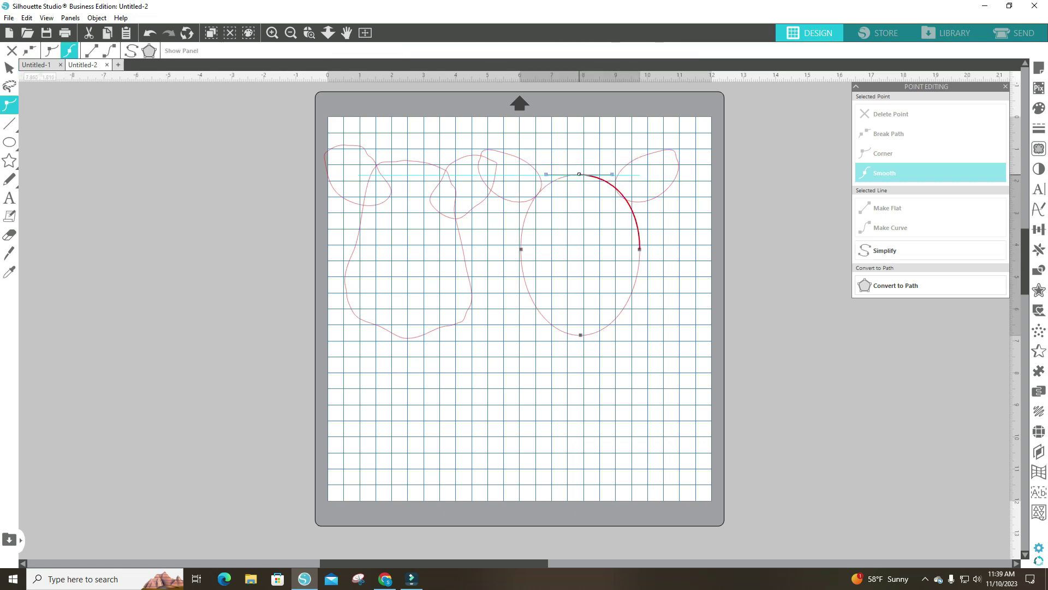
pyautogui.click(559, 178)
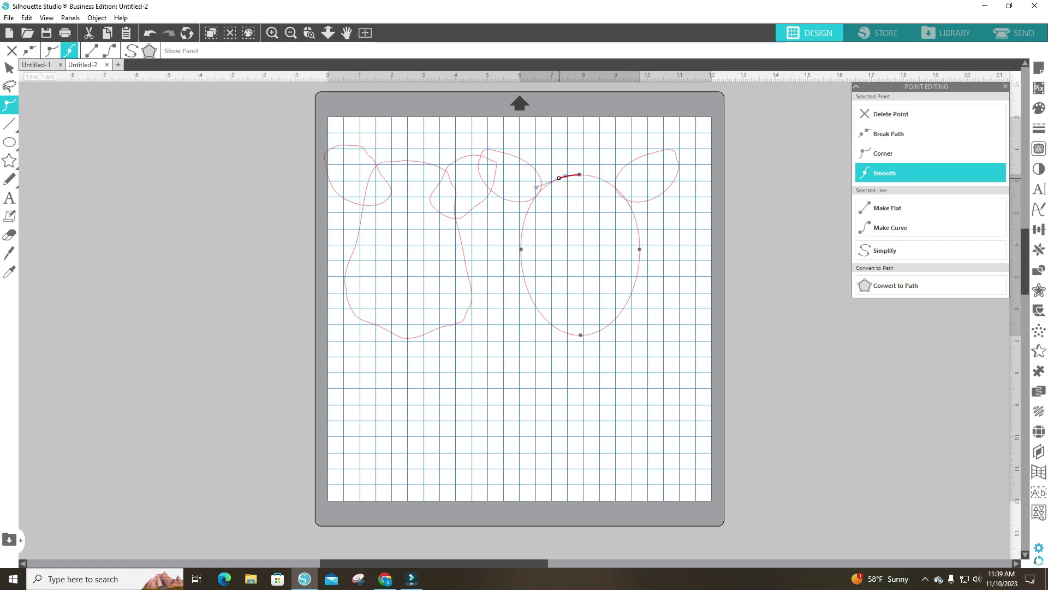
pyautogui.moveTo(559, 178); pyautogui.dragTo(555, 174)
pyautogui.click(600, 178)
pyautogui.moveTo(600, 178); pyautogui.dragTo(578, 172)
pyautogui.click(579, 174)
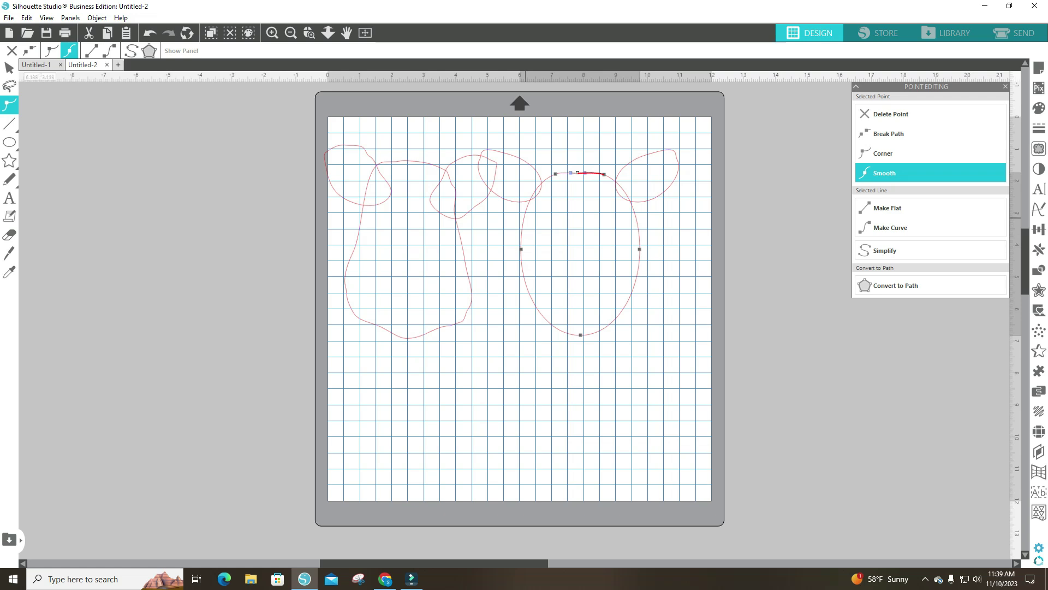
# Add points on the head's upper left side, pull them inward, and delete the surplus point.
pyautogui.doubleClick(523, 224)
pyautogui.moveTo(523, 225); pyautogui.dragTo(523, 226)
pyautogui.click(527, 209)
pyautogui.moveTo(522, 228); pyautogui.dragTo(528, 221)
pyautogui.moveTo(528, 217); pyautogui.dragTo(527, 227)
pyautogui.rightClick(527, 228)
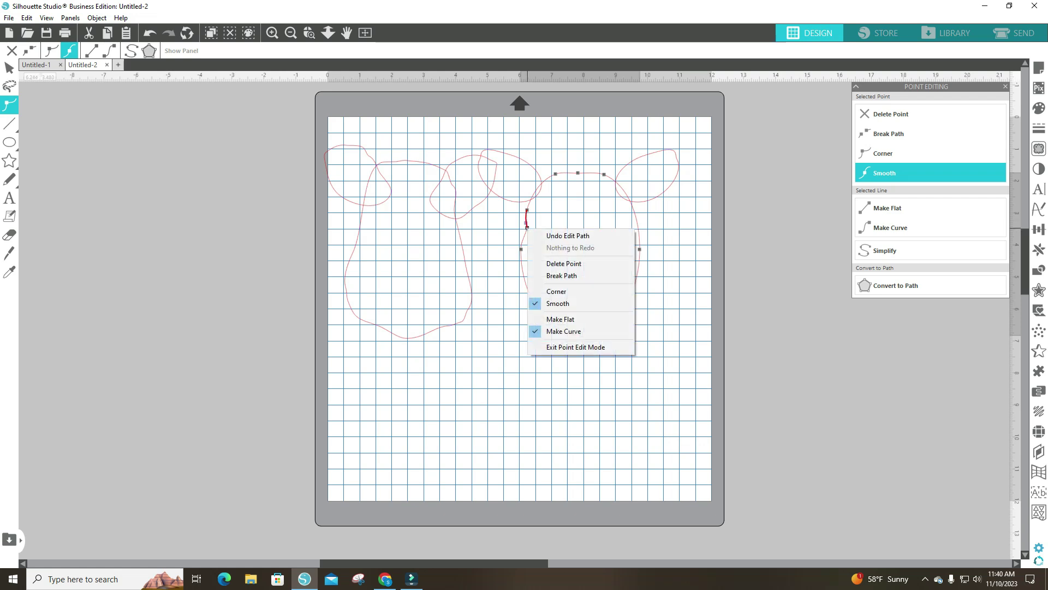
pyautogui.click(551, 264)
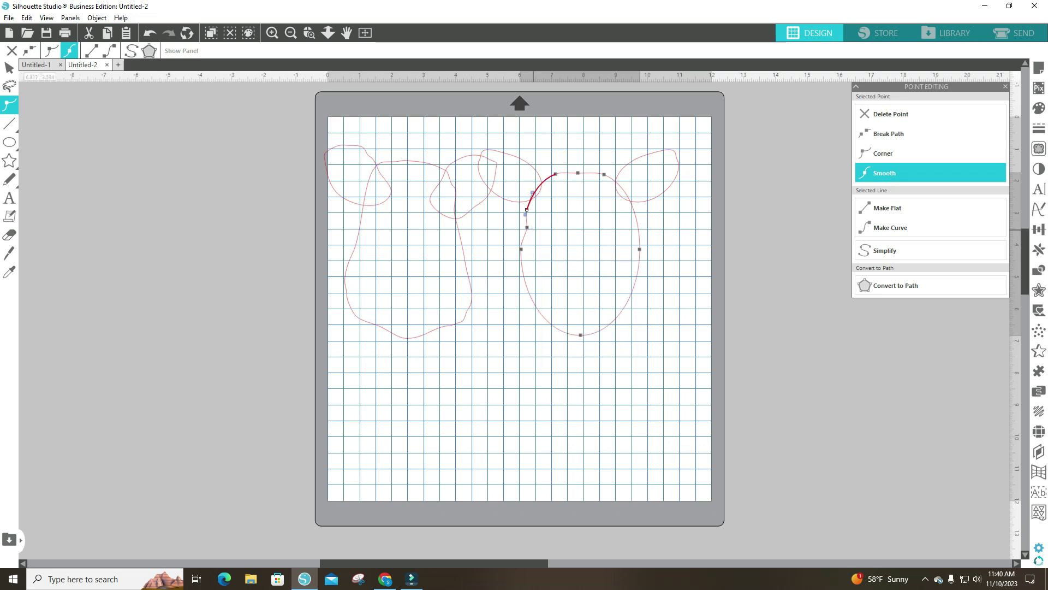
# Pull the head's middle left point inward and adjust the points above it to straighten the side below the ear.
pyautogui.click(521, 249)
pyautogui.moveTo(520, 248); pyautogui.dragTo(529, 250)
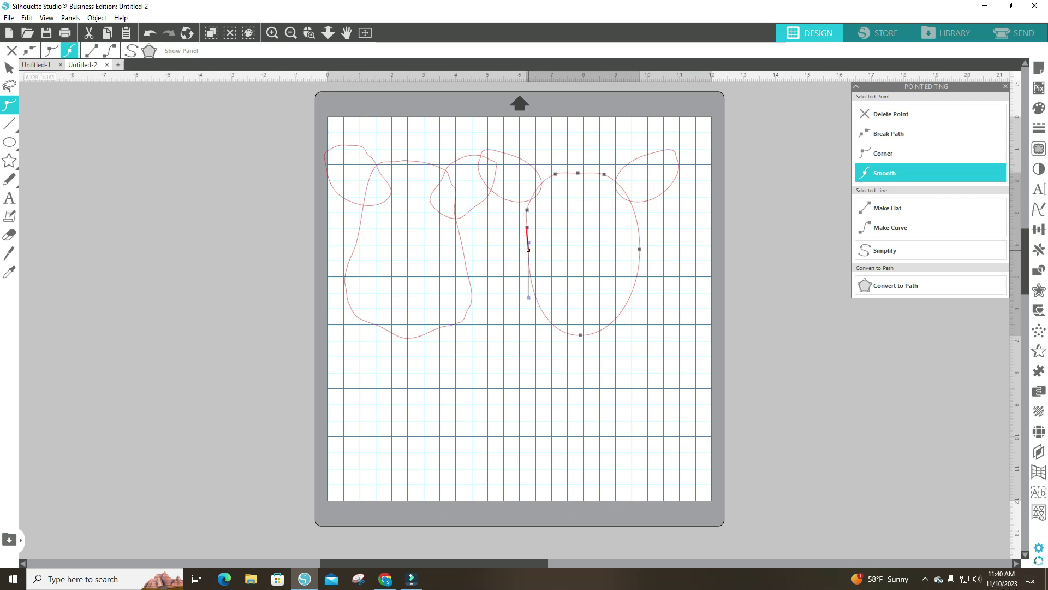
pyautogui.moveTo(527, 209); pyautogui.dragTo(526, 204)
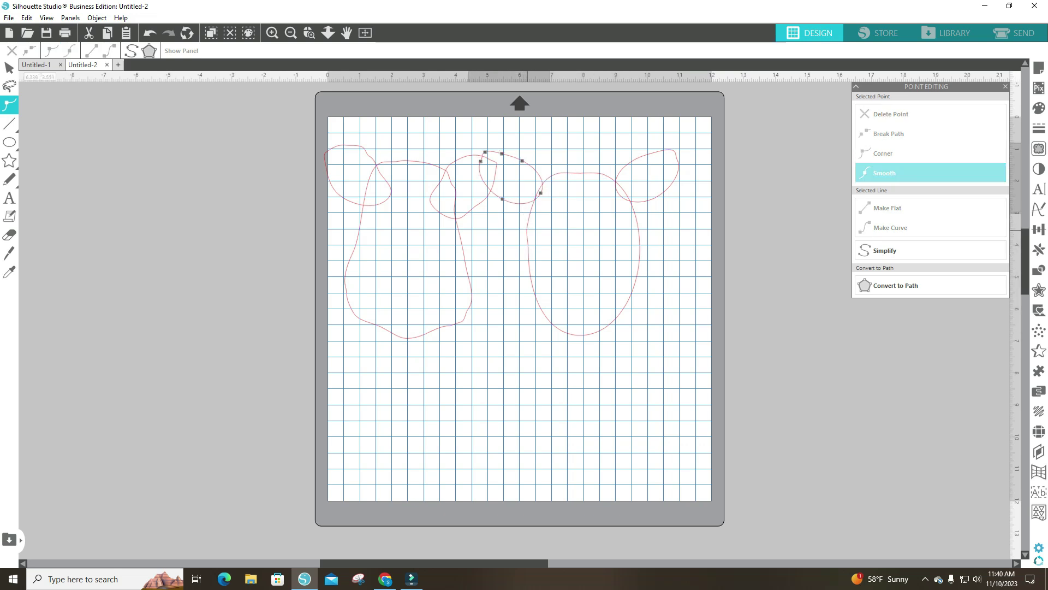
pyautogui.click(528, 232)
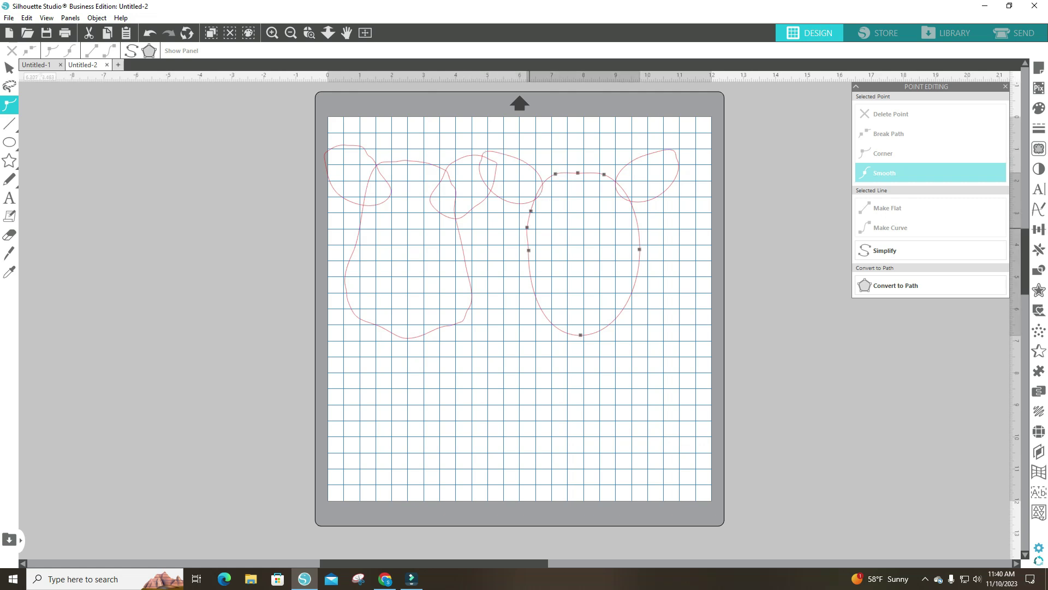
pyautogui.moveTo(529, 227); pyautogui.dragTo(527, 228)
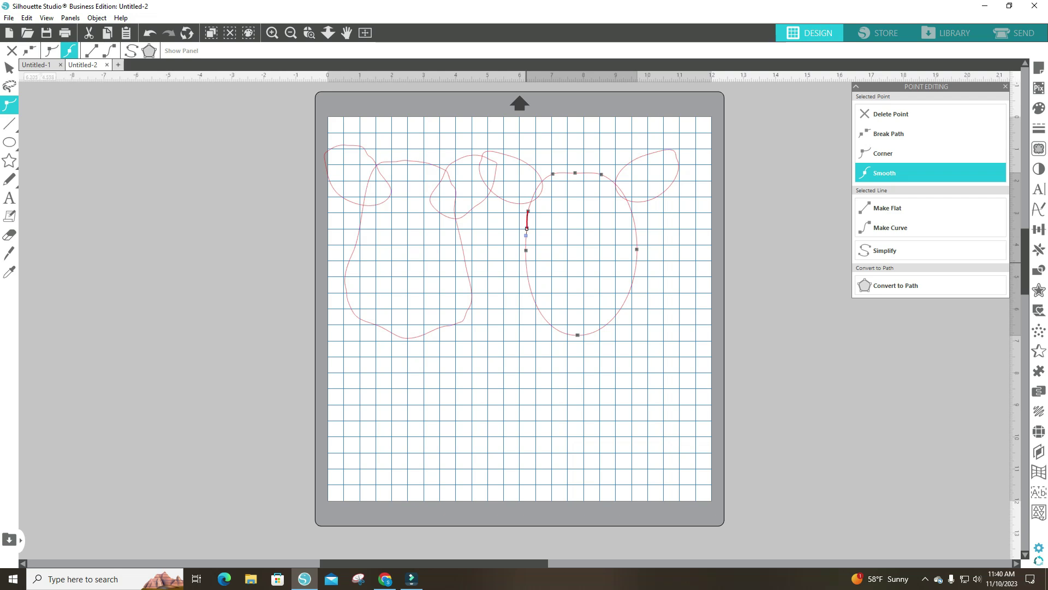
# Add two points on the head's lower left side and pull the lower one outward to form a cheek.
pyautogui.click(526, 262)
pyautogui.click(532, 293)
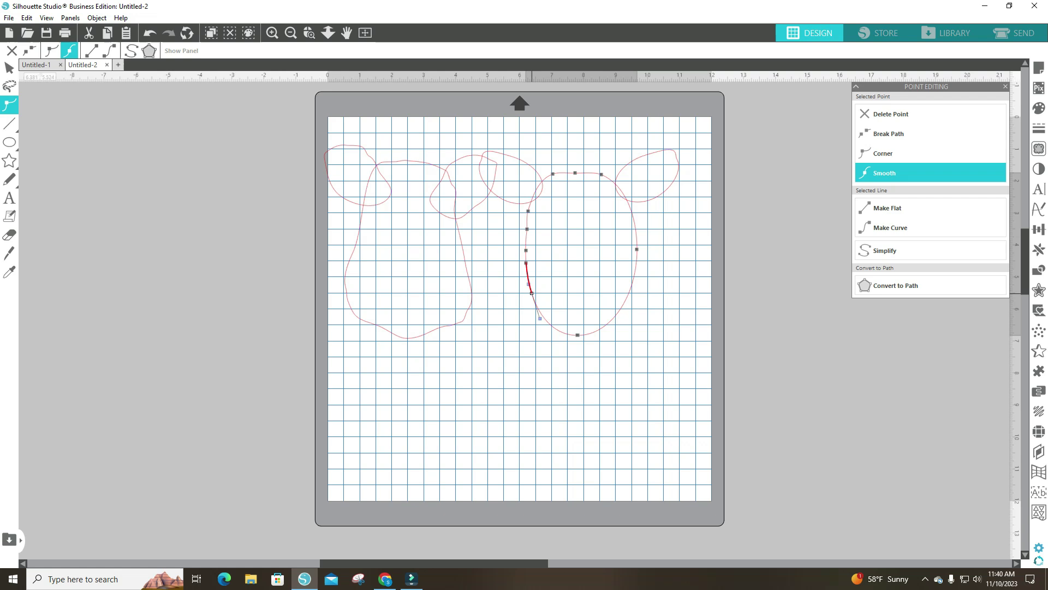
pyautogui.moveTo(532, 294); pyautogui.dragTo(522, 294)
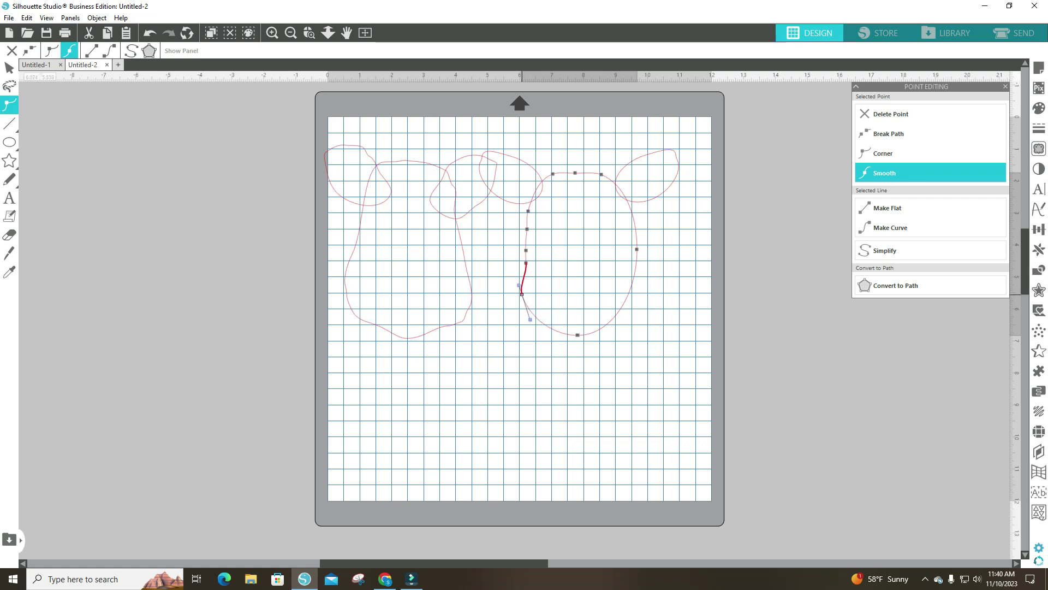
pyautogui.click(525, 262)
pyautogui.moveTo(524, 262); pyautogui.dragTo(524, 262)
# Shift the head's left side points so the outline narrows below the ear and widens toward the cheek.
pyautogui.click(526, 228)
pyautogui.moveTo(526, 229); pyautogui.dragTo(531, 192)
pyautogui.click(528, 211)
pyautogui.moveTo(528, 229); pyautogui.dragTo(518, 274)
pyautogui.moveTo(522, 262); pyautogui.dragTo(530, 229)
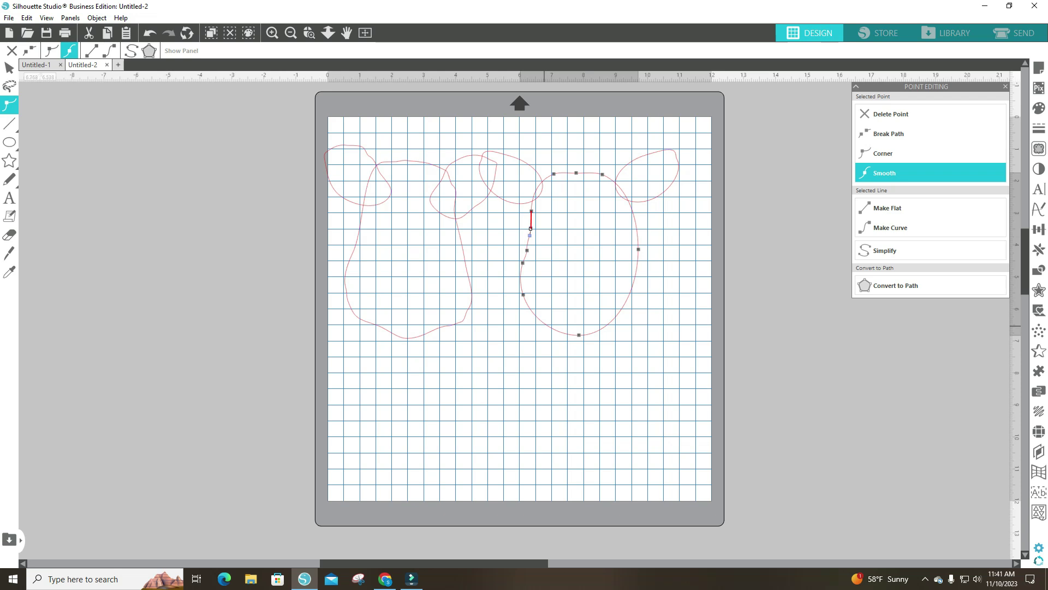
# Add a point at the head's lower left, move it inward to shape the muzzle, and refine the side points above.
pyautogui.click(549, 325)
pyautogui.moveTo(548, 324); pyautogui.dragTo(556, 330)
pyautogui.click(531, 228)
pyautogui.moveTo(531, 228); pyautogui.dragTo(532, 235)
pyautogui.click(555, 240)
pyautogui.doubleClick(527, 252)
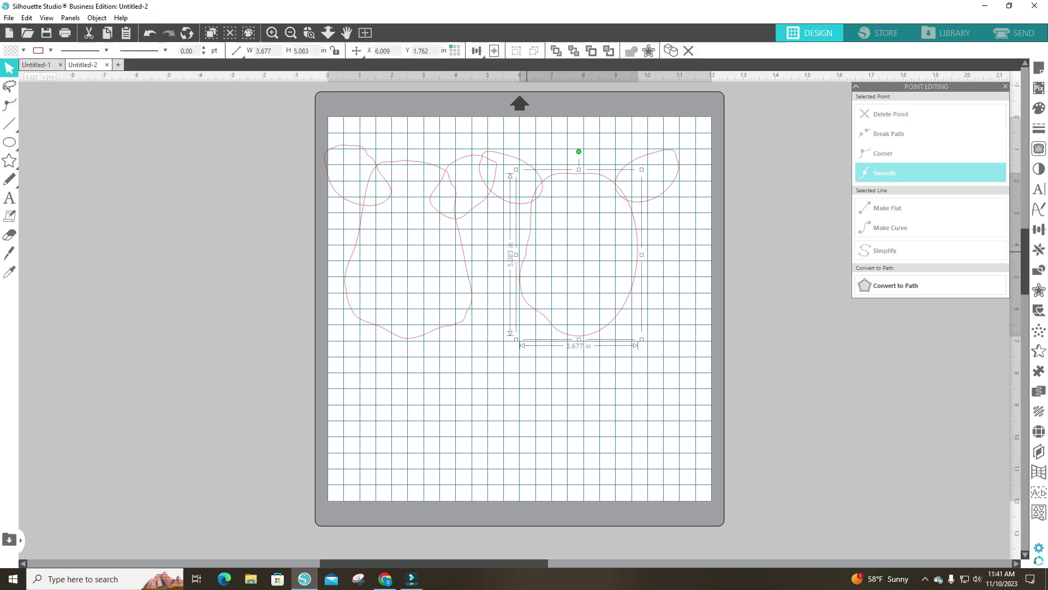
pyautogui.click(527, 251)
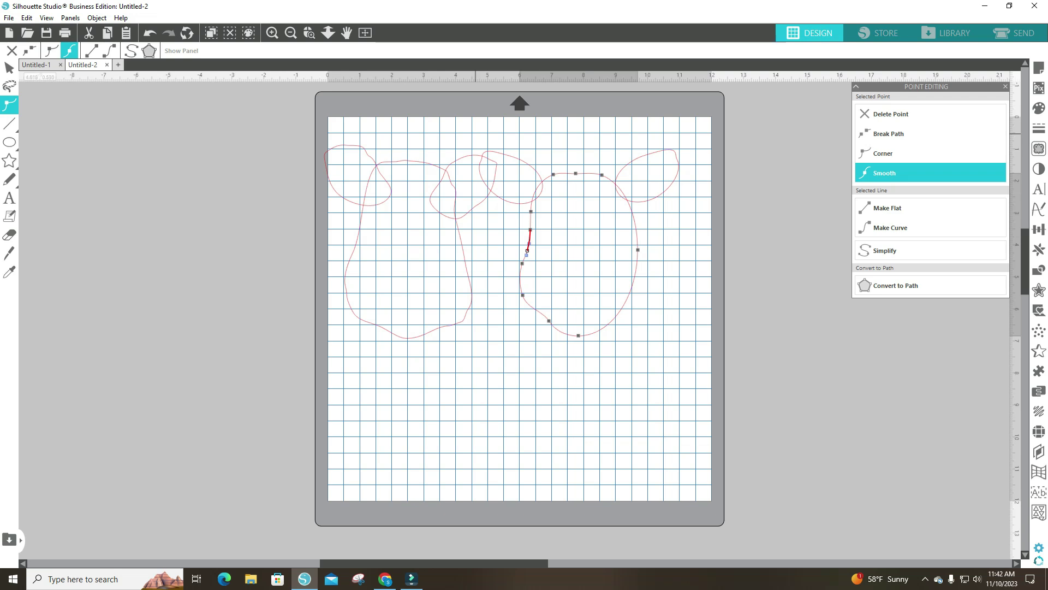
# Move the new head and ears away from the example, and put the example's right ear back at its head's upper right.
pyautogui.moveTo(476, 133); pyautogui.dragTo(761, 316)
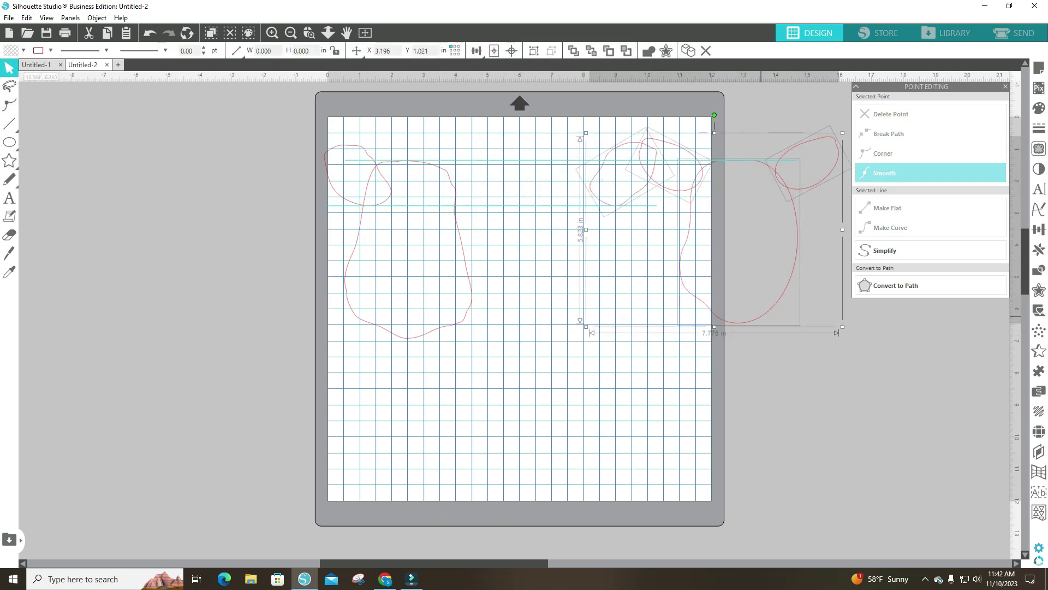
pyautogui.click(568, 191)
pyautogui.moveTo(609, 202); pyautogui.dragTo(454, 188)
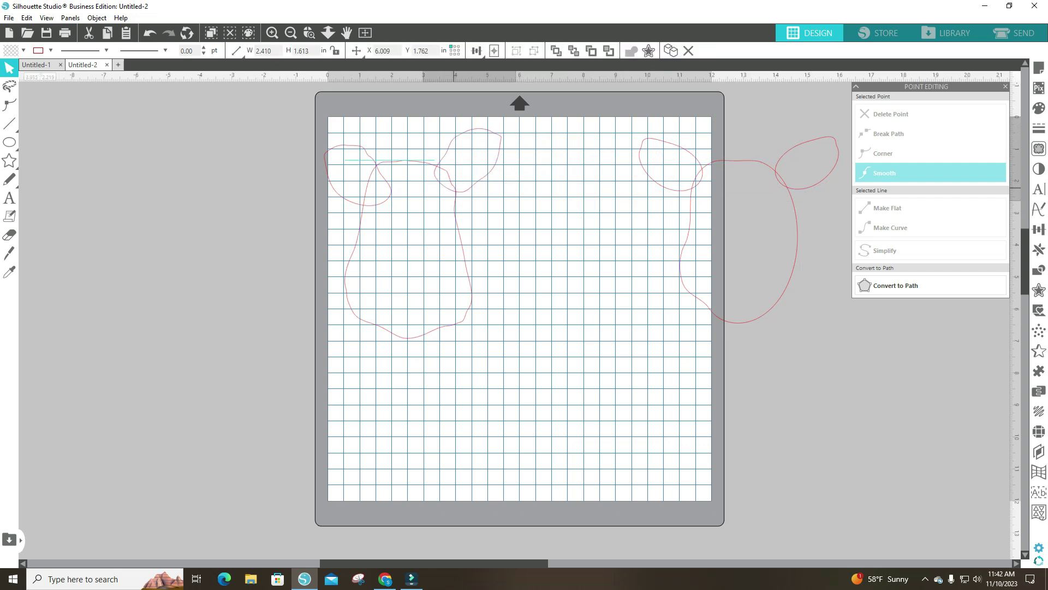
pyautogui.click(568, 191)
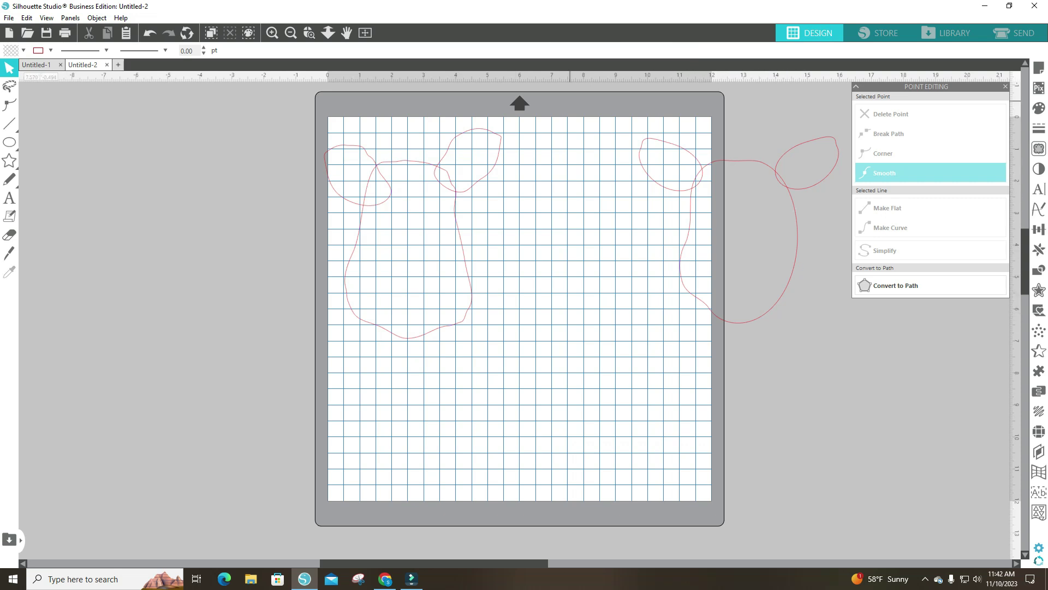
# Weld the new head and its two ears into one outline and move it back beside the example head.
pyautogui.moveTo(629, 123); pyautogui.dragTo(830, 257)
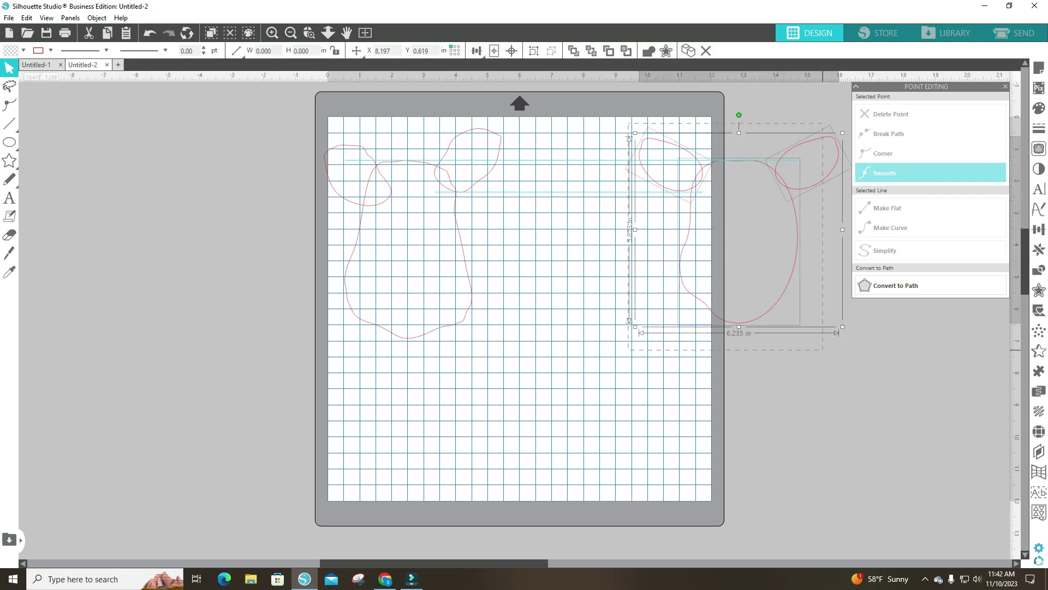
pyautogui.rightClick(792, 267)
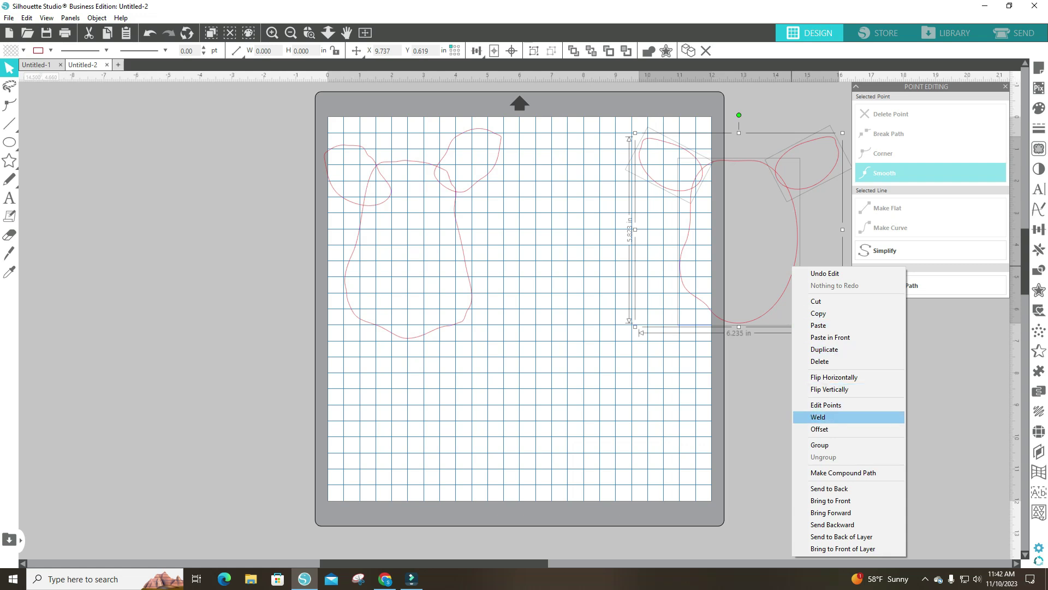
pyautogui.click(817, 417)
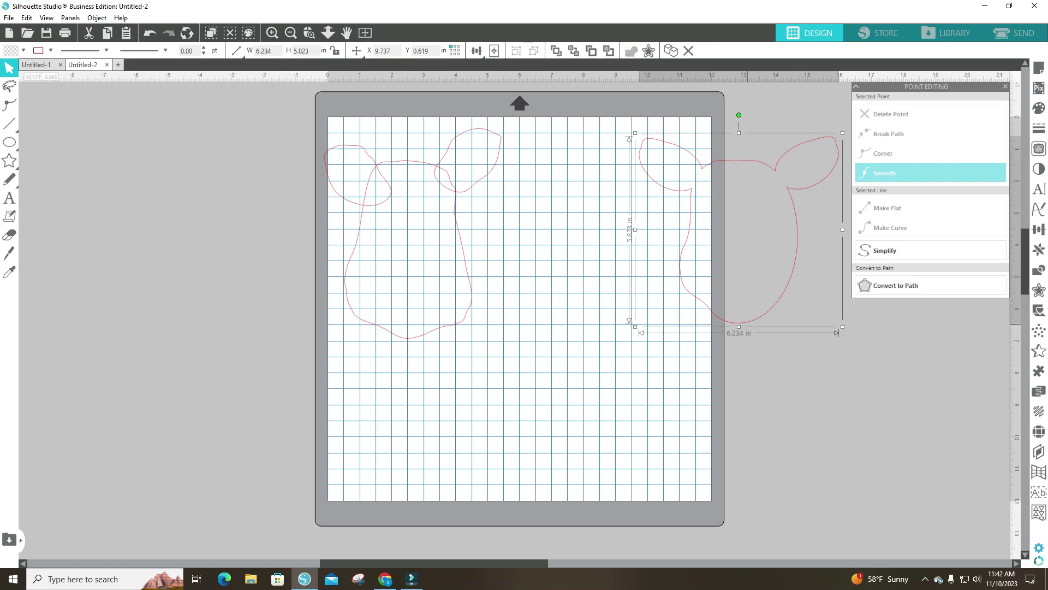
pyautogui.moveTo(746, 323); pyautogui.dragTo(643, 308)
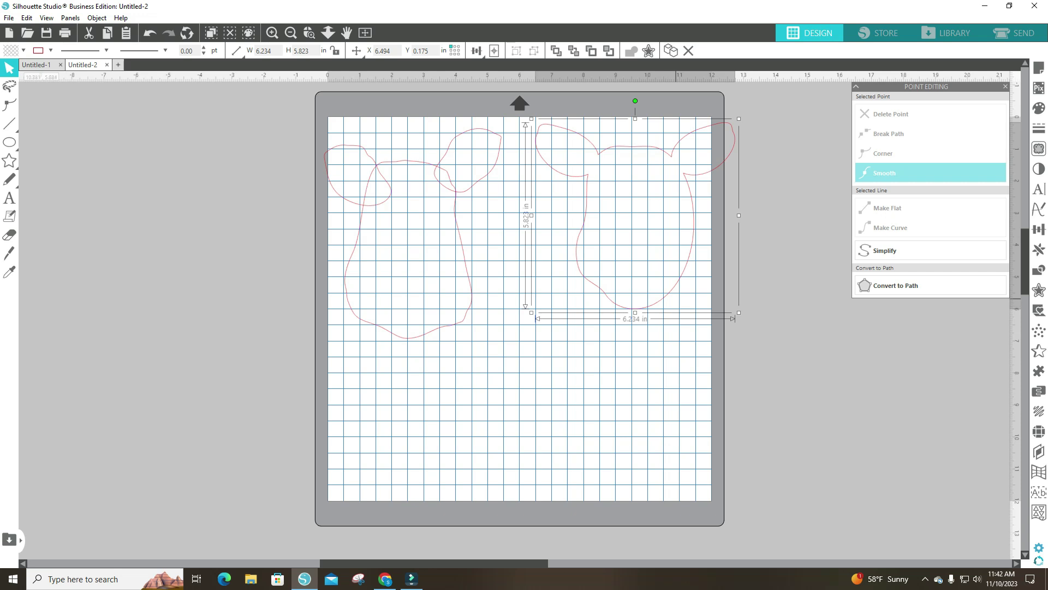
pyautogui.click(650, 362)
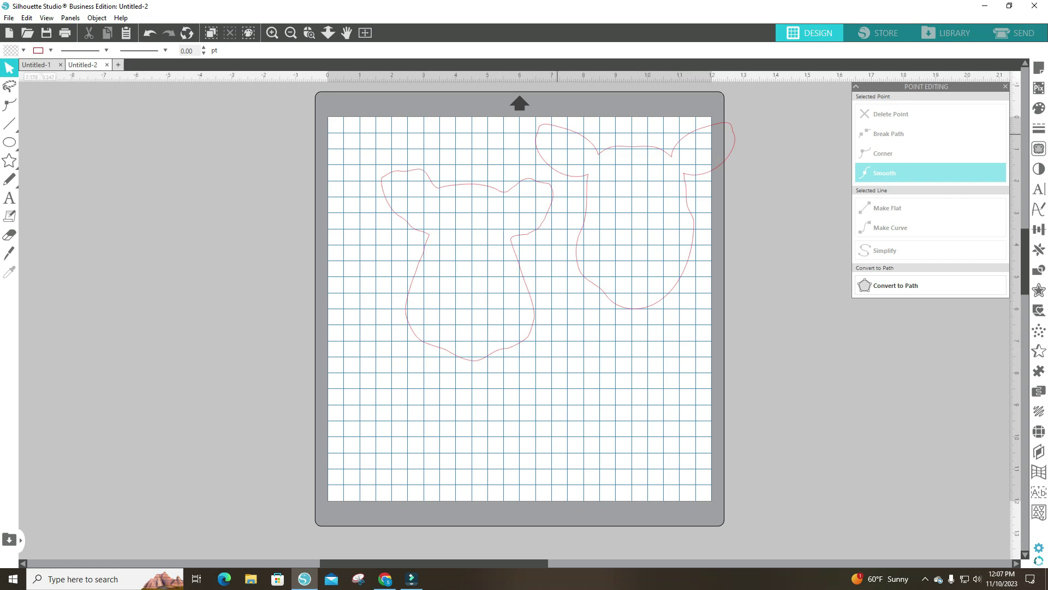
# Delete the newly drawn head outline, keeping only the welded example head.
pyautogui.moveTo(525, 112); pyautogui.dragTo(724, 208)
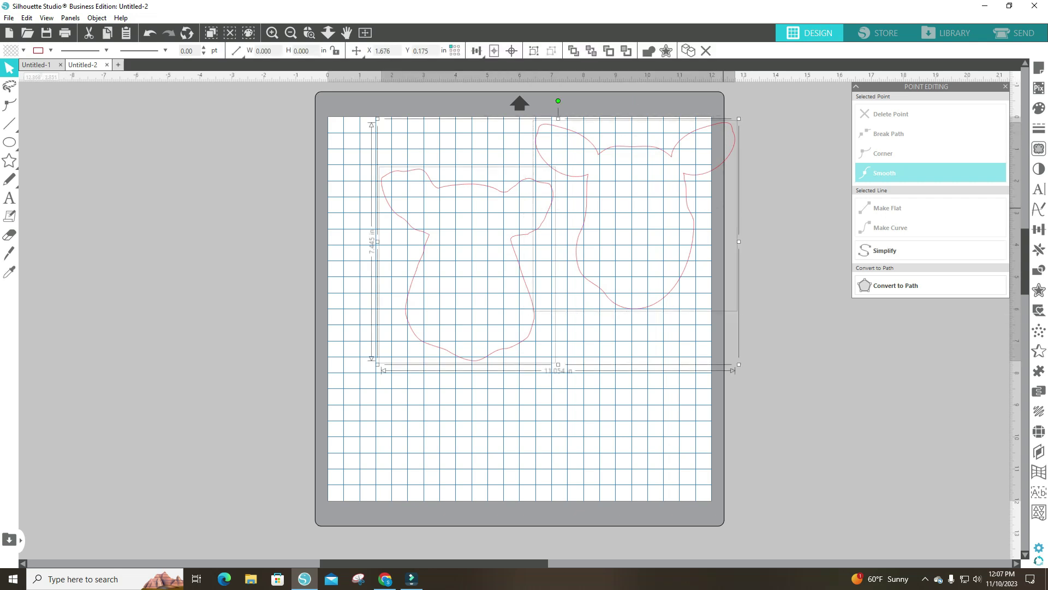
pyautogui.click(724, 211)
pyautogui.click(671, 294)
pyautogui.rightClick(672, 295)
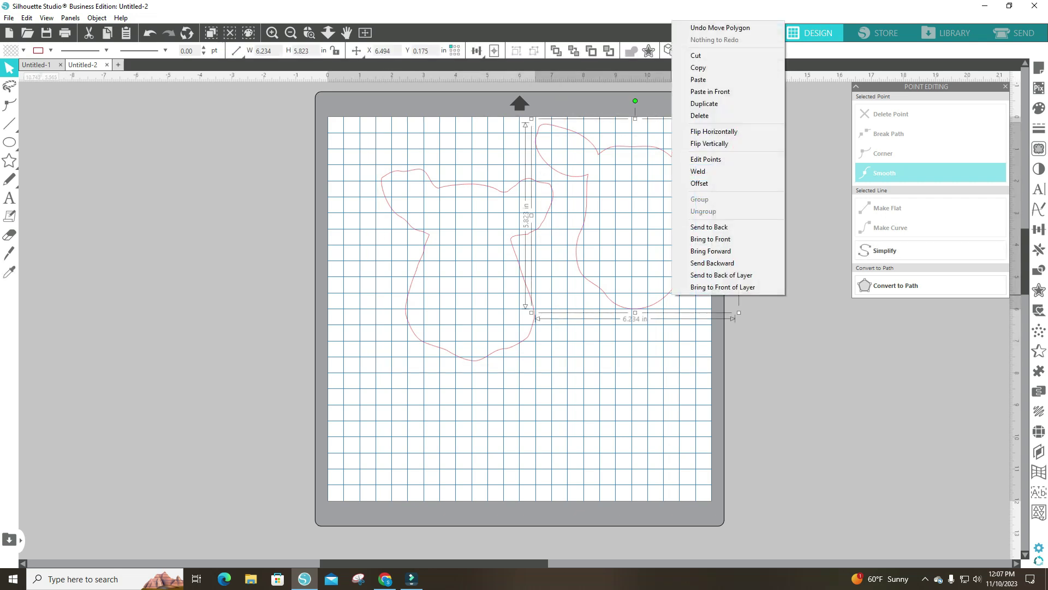
pyautogui.click(699, 116)
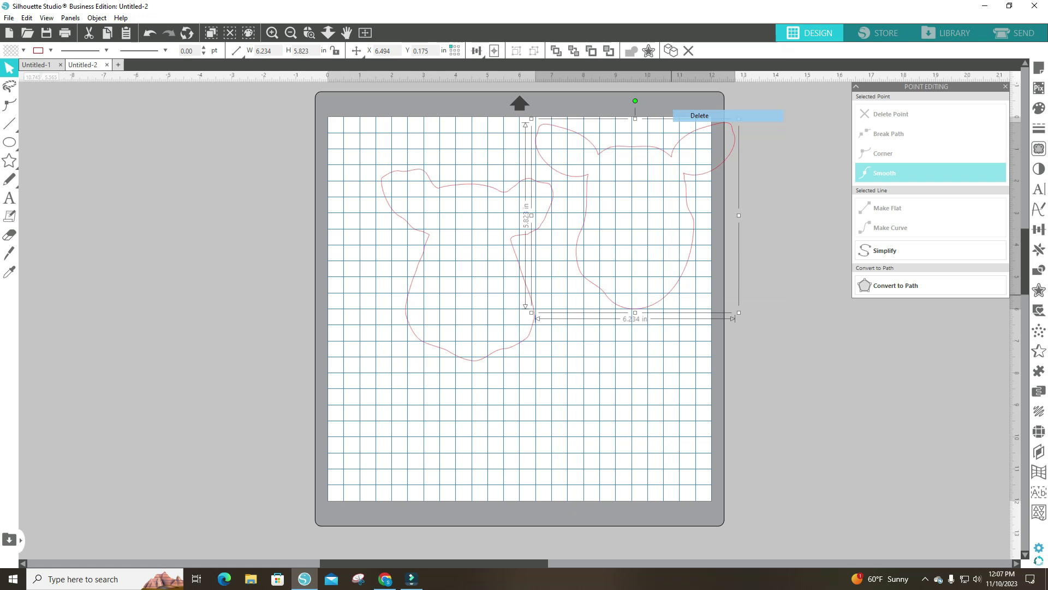
# Set the remaining head outline's line colour to black and its line thickness to 6.50 pt.
pyautogui.hotkey('ctrl', 'a')
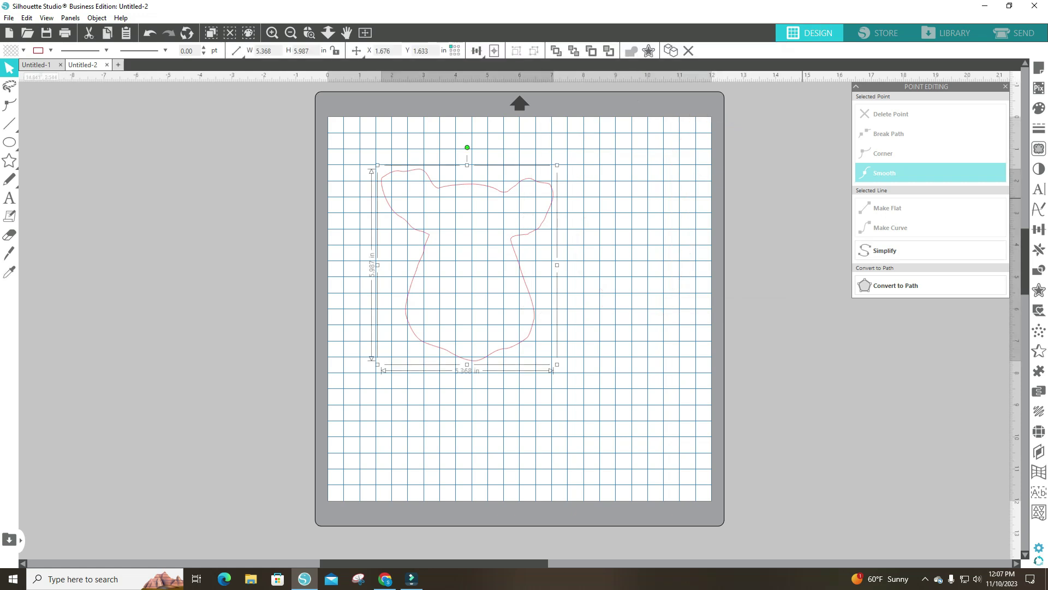
pyautogui.click(1039, 128)
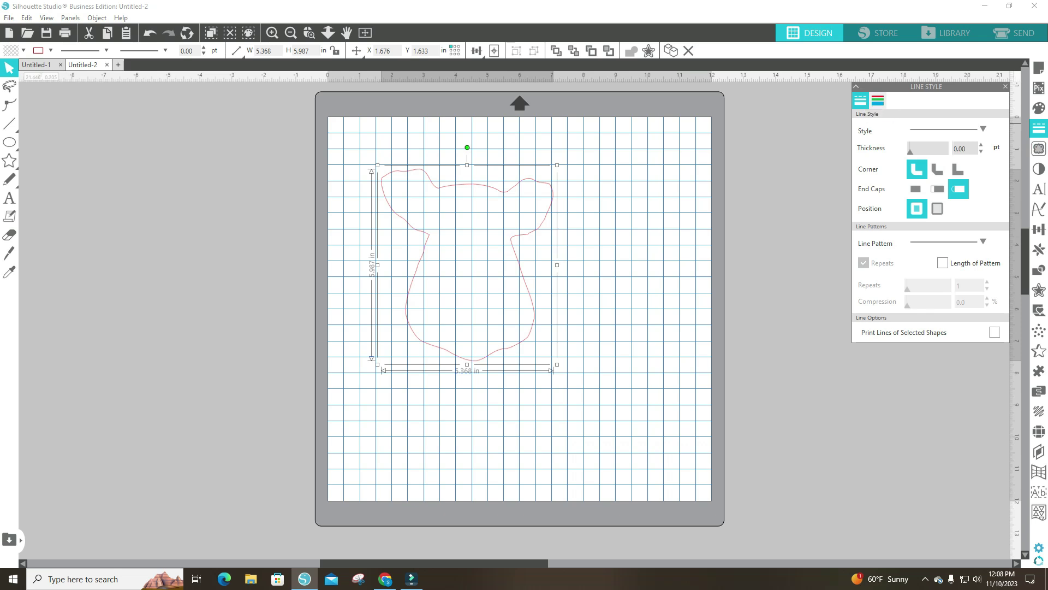
pyautogui.click(878, 101)
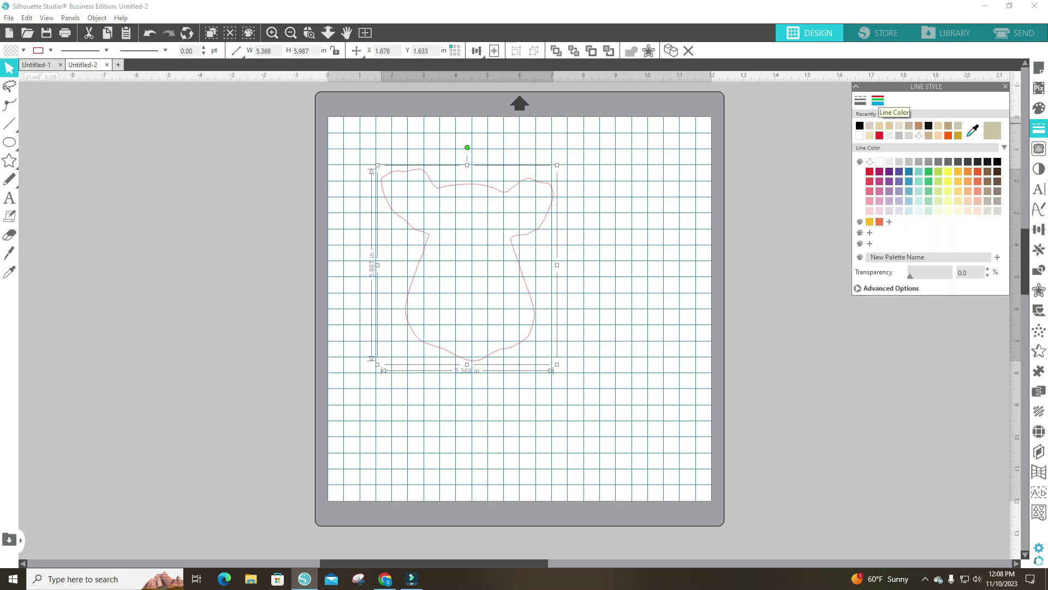
pyautogui.click(860, 126)
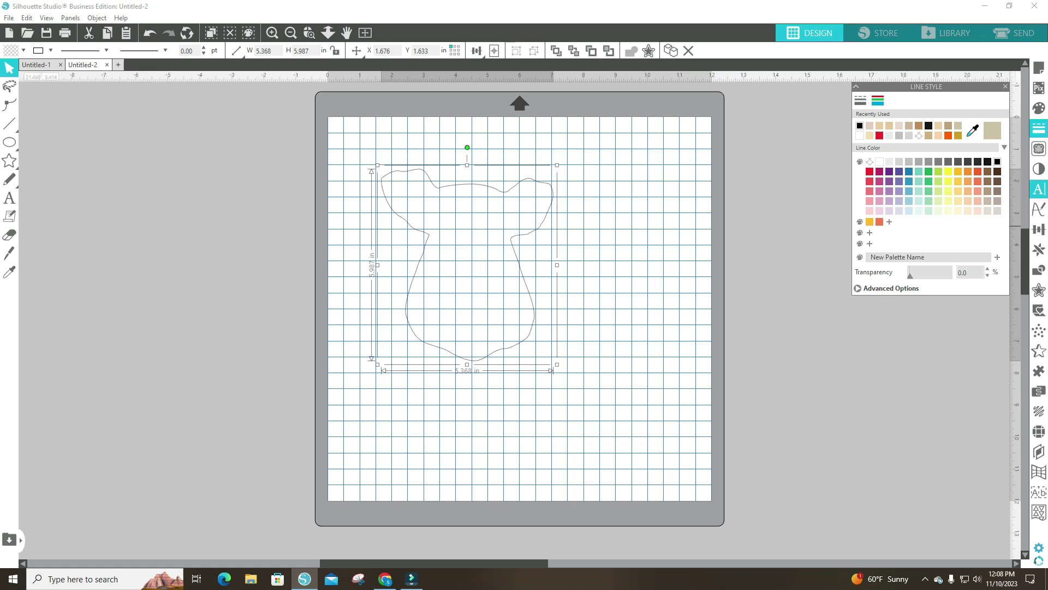
pyautogui.click(861, 101)
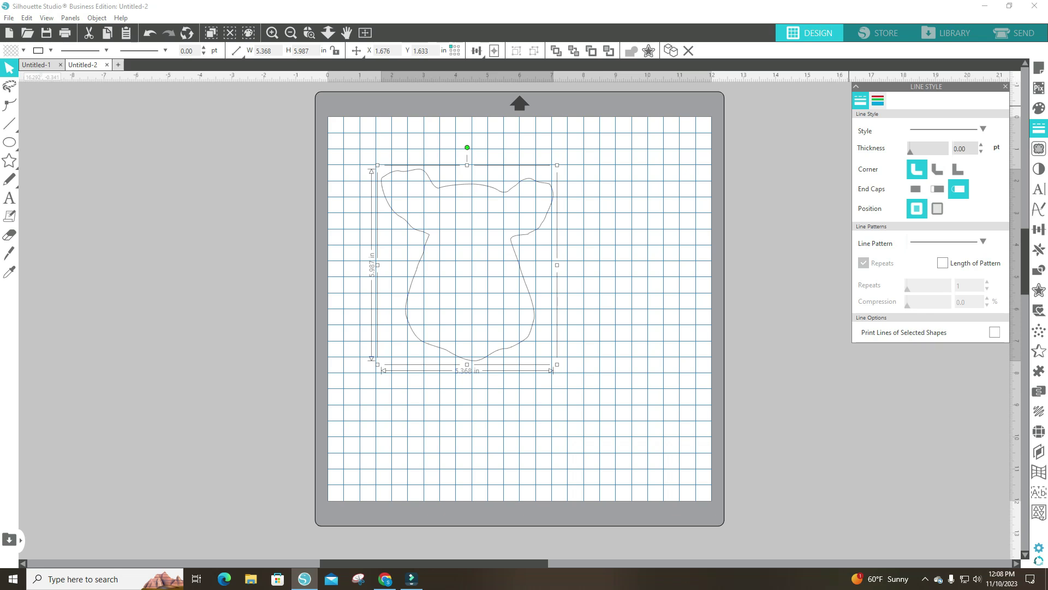
pyautogui.moveTo(910, 151); pyautogui.dragTo(923, 152)
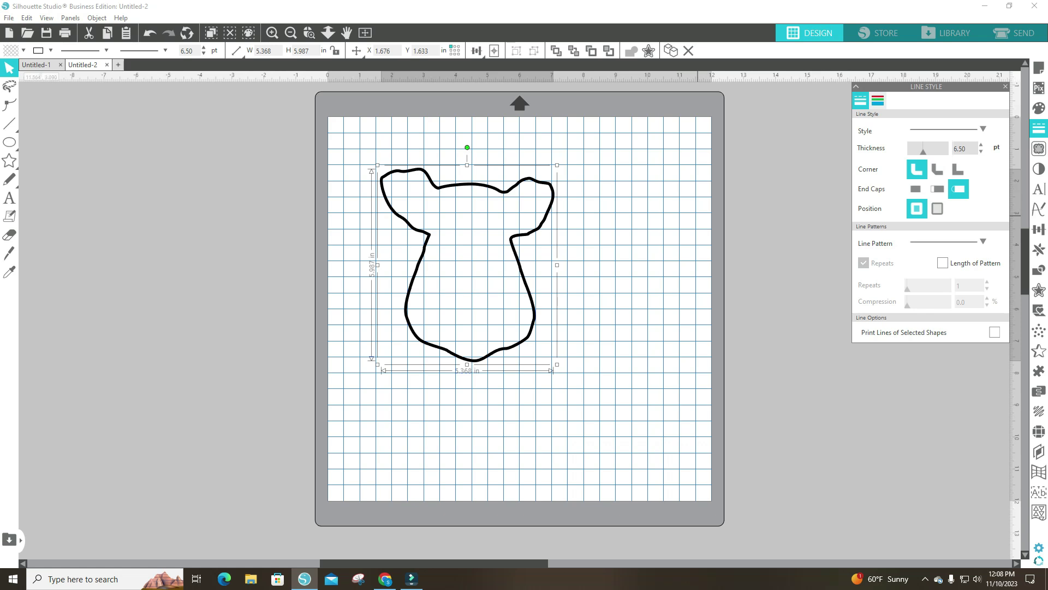
pyautogui.click(698, 220)
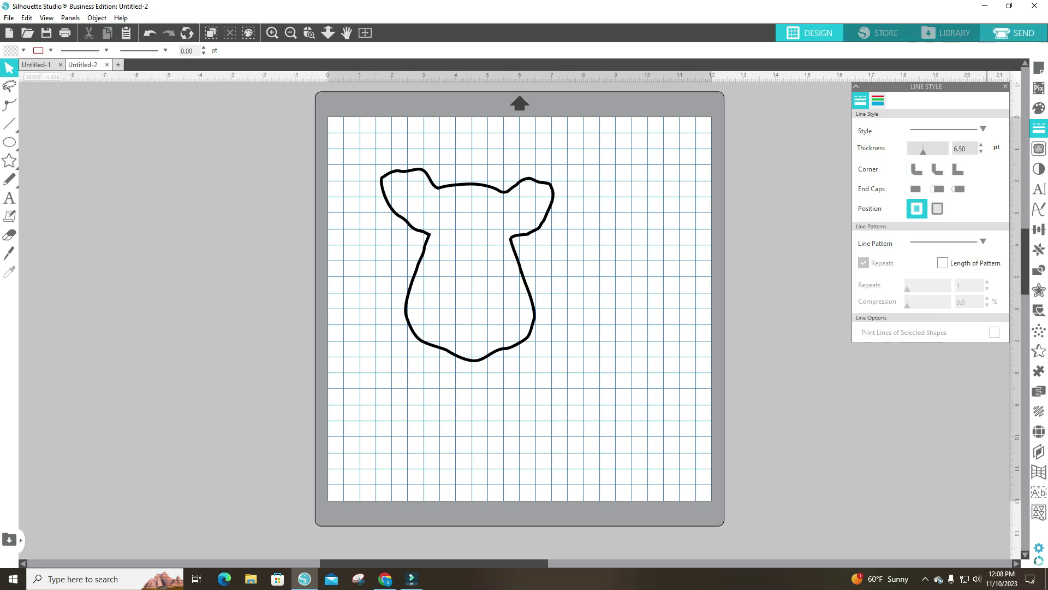
# Set the page's media size to Printer (8.000 x 10.685 in).
pyautogui.click(1039, 68)
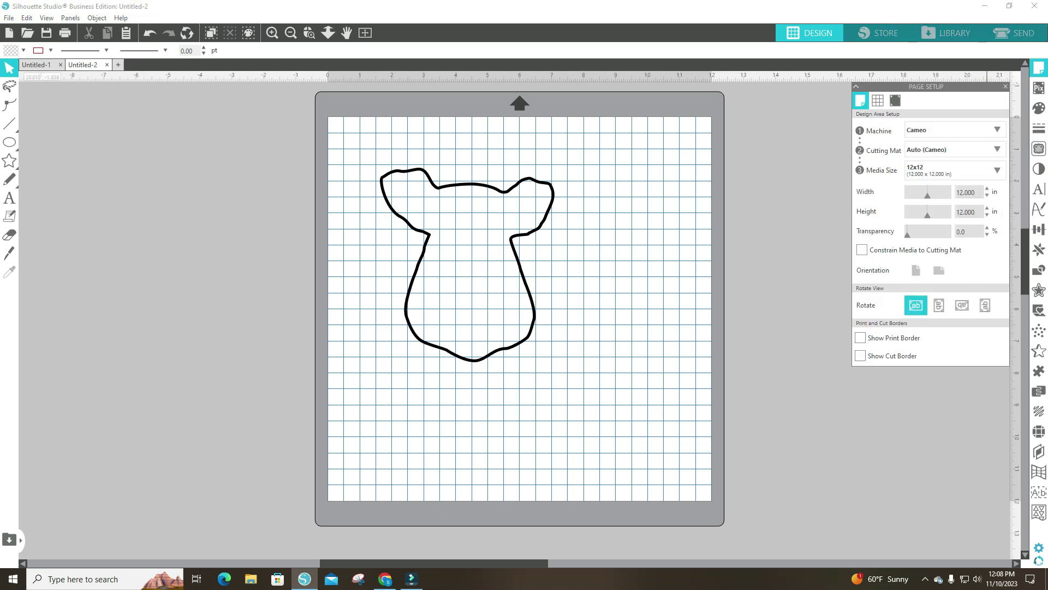
pyautogui.click(997, 170)
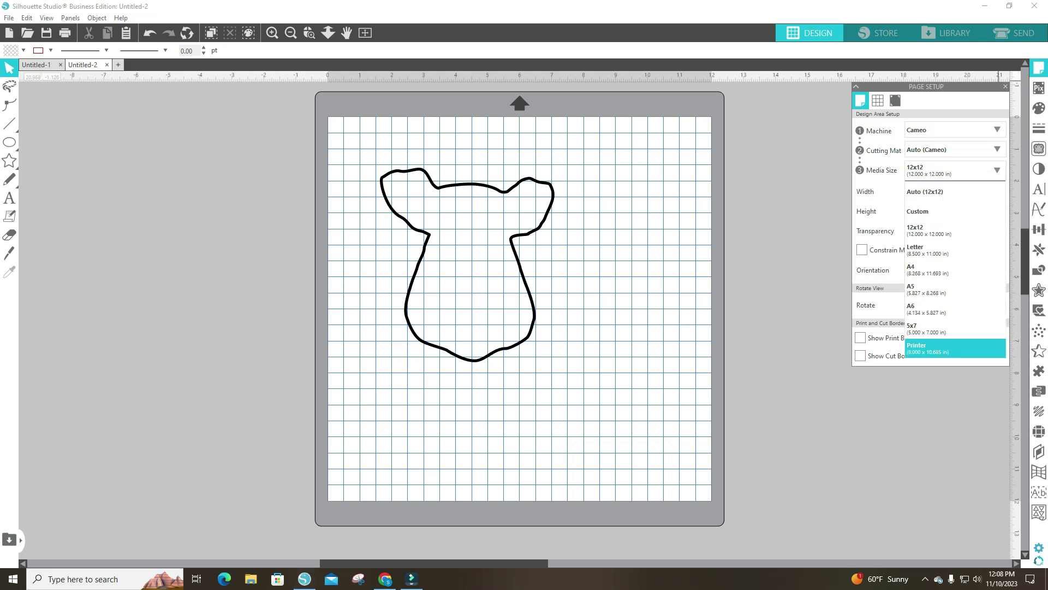
pyautogui.click(955, 348)
# Reposition the head outline so it sits entirely within the upper part of the page.
pyautogui.moveTo(599, 365); pyautogui.dragTo(567, 353)
pyautogui.click(618, 344)
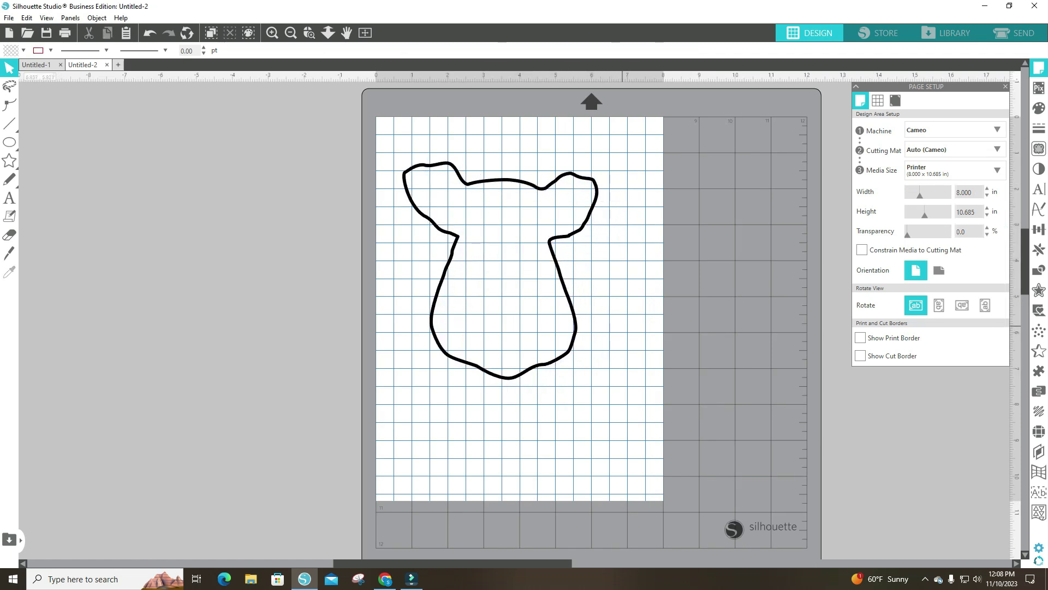
pyautogui.moveTo(578, 333); pyautogui.dragTo(581, 335)
pyautogui.click(579, 337)
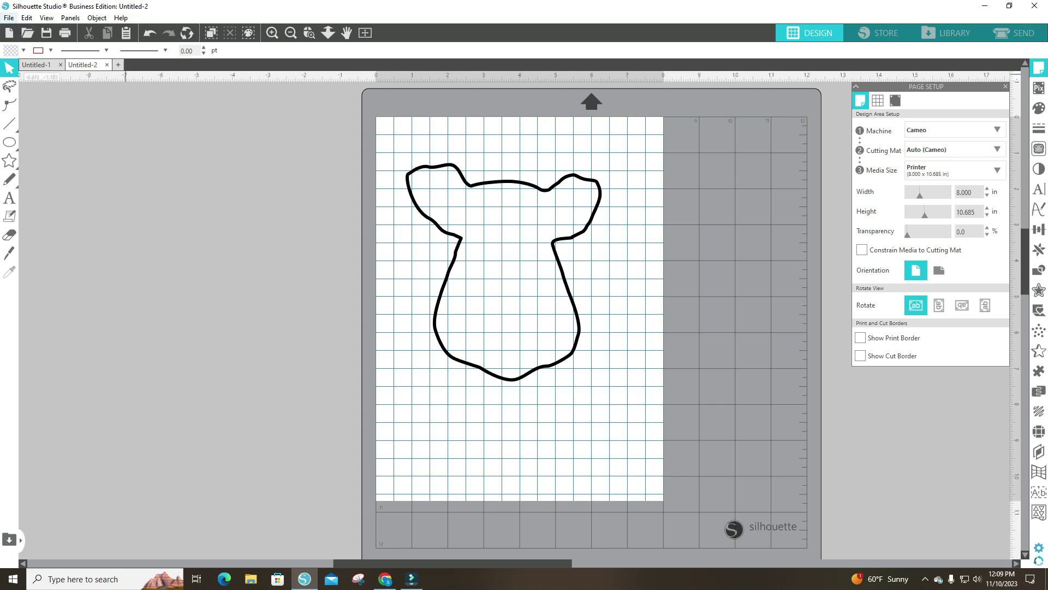
# Print one copy of the current page on the Canon iX6800 series printer.
pyautogui.click(9, 18)
pyautogui.click(28, 189)
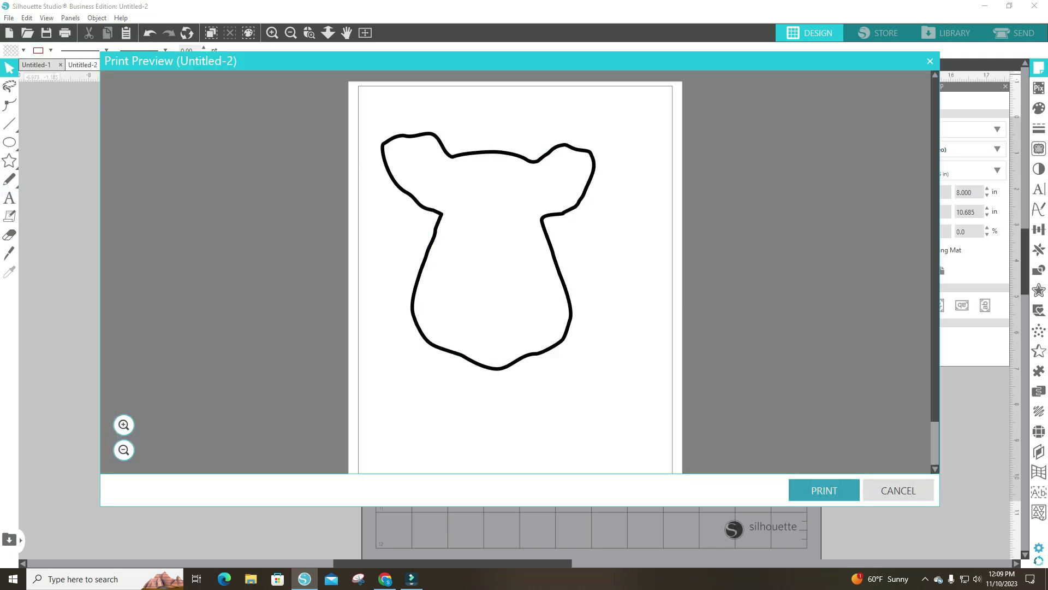
pyautogui.click(823, 490)
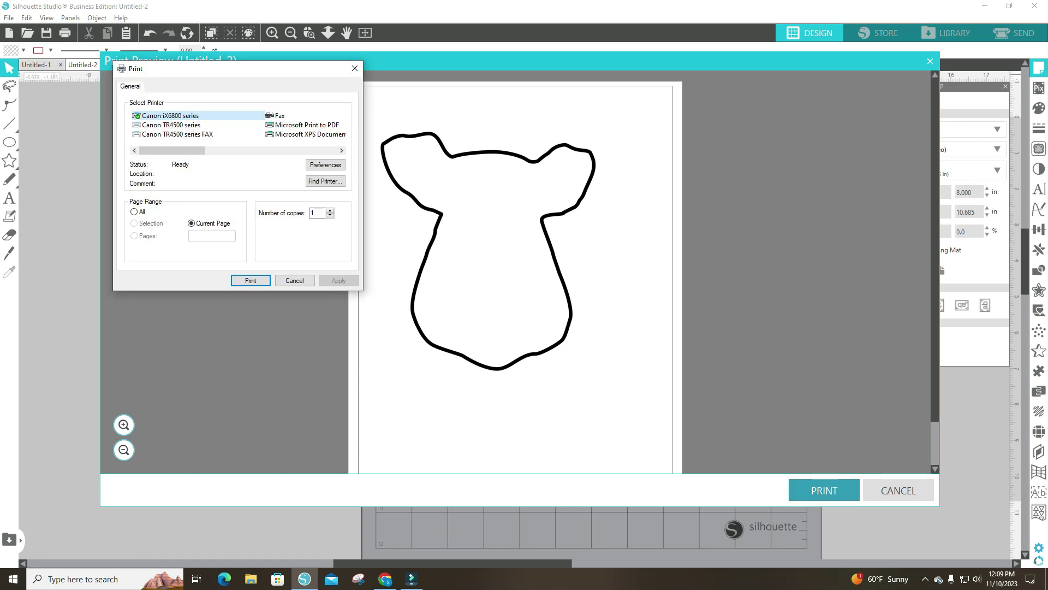
pyautogui.click(250, 281)
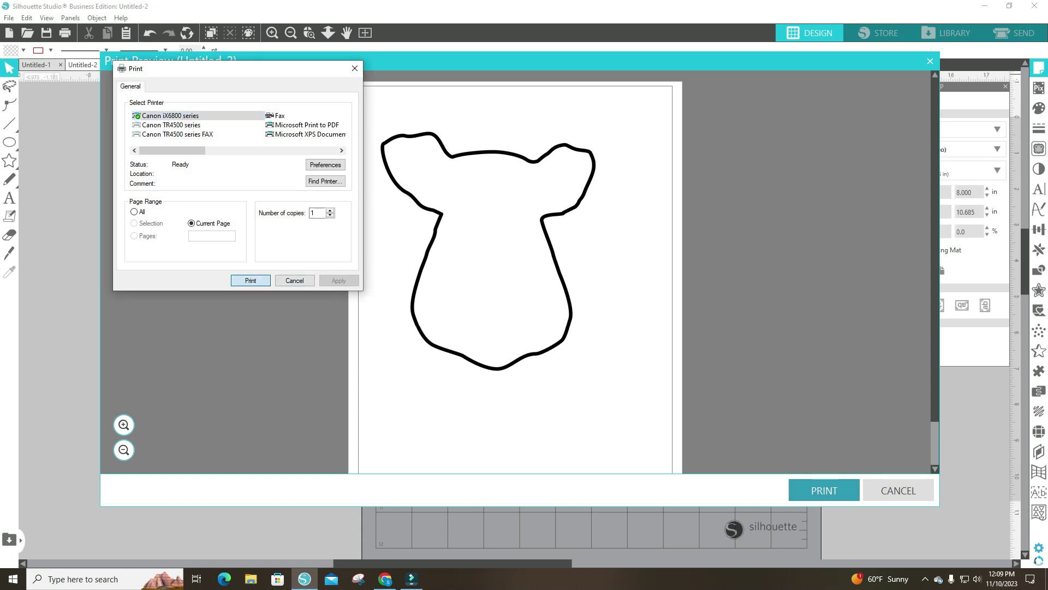